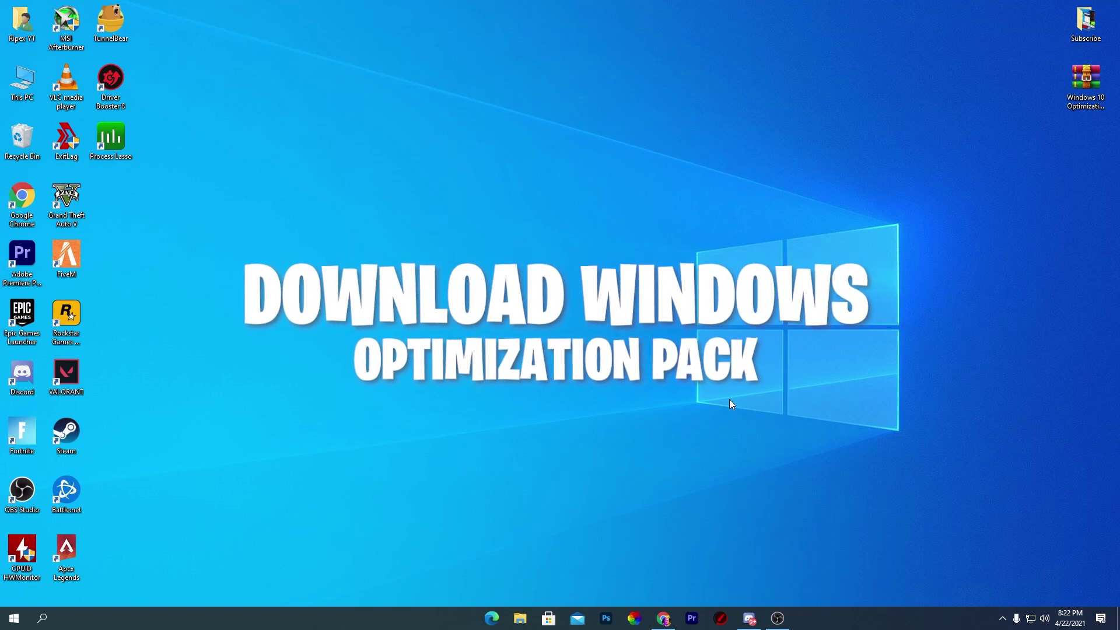
Move the Optimization Pack 2021 archive to mid-desktop and bring up the gaming-settings article in Chrome.
{"action": "left_click_drag", "start_coordinate": [1063, 97], "coordinate": [485, 157]}
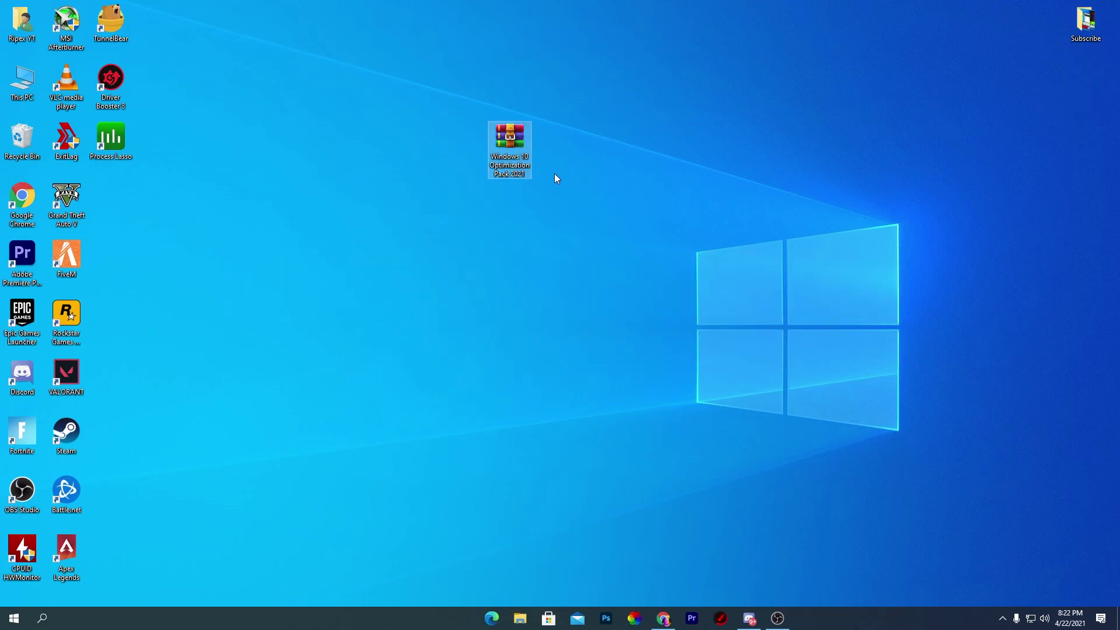
{"action": "left_click", "coordinate": [663, 618]}
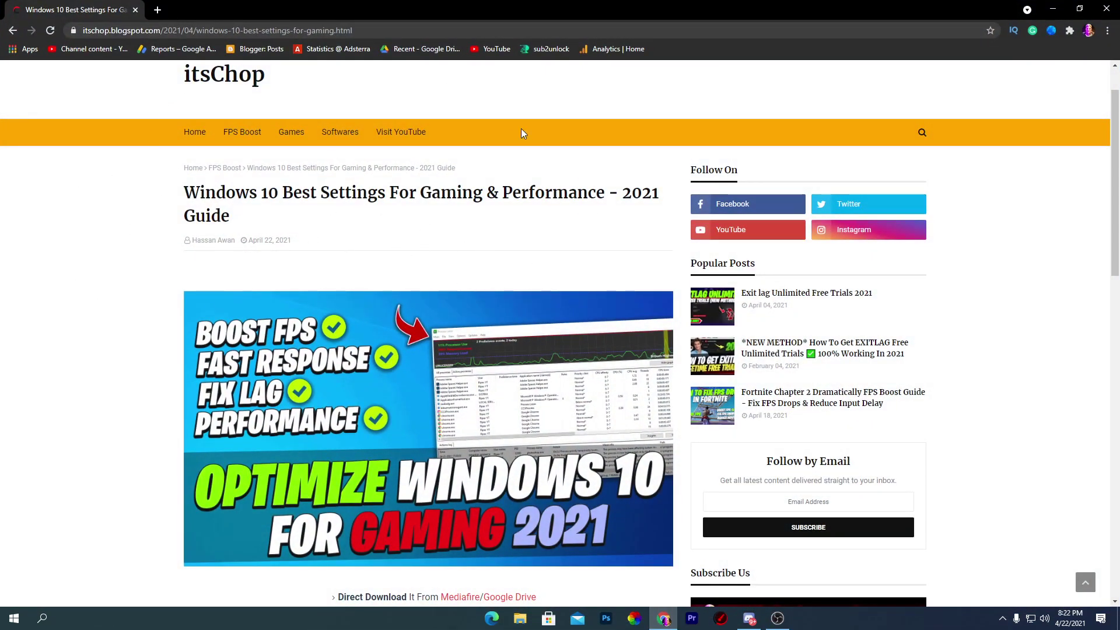
Follow the article's DOWNLOAD link and subscribe to unlock the pack's Google Drive page.
{"action": "scroll", "coordinate": [408, 313], "scroll_direction": "down", "scroll_amount": 4}
{"action": "scroll", "coordinate": [408, 314], "scroll_direction": "down", "scroll_amount": 6}
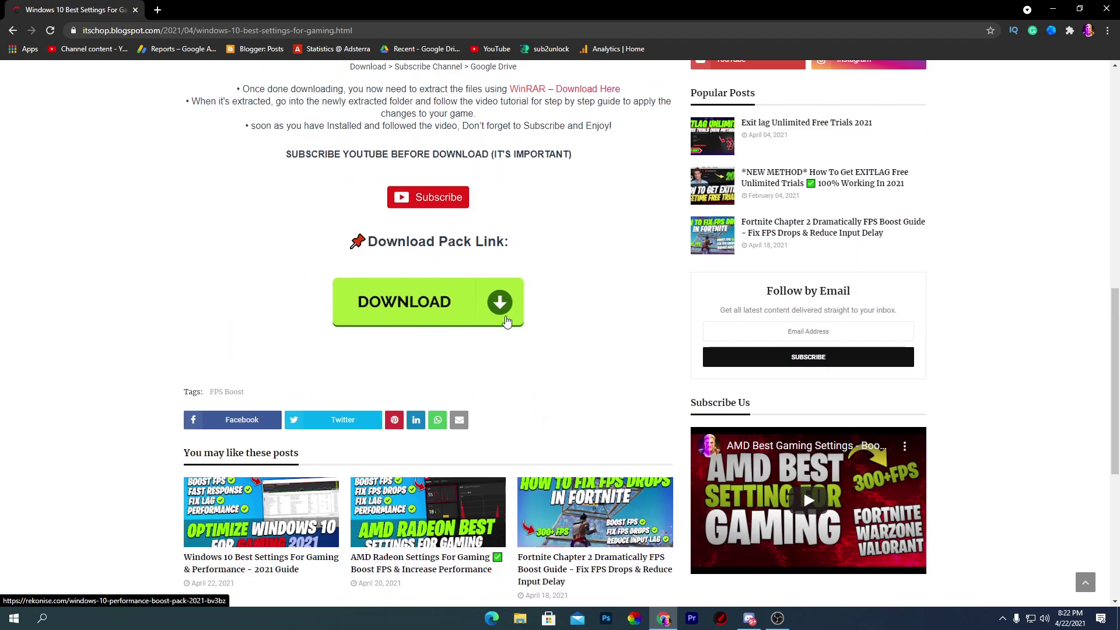
{"action": "left_click", "coordinate": [413, 315]}
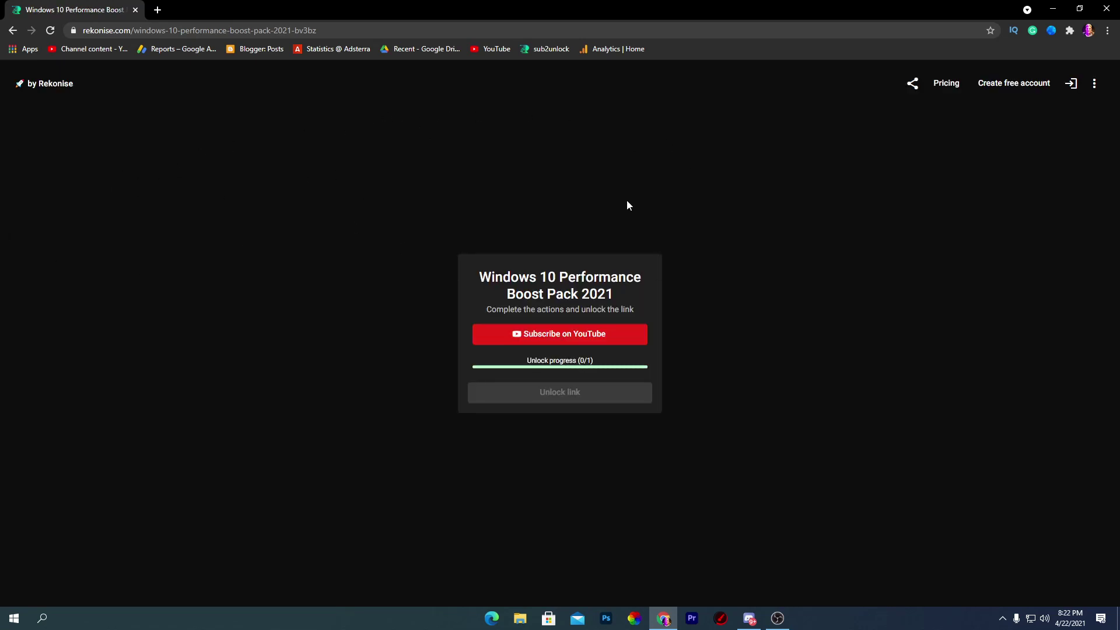
{"action": "left_click", "coordinate": [598, 336]}
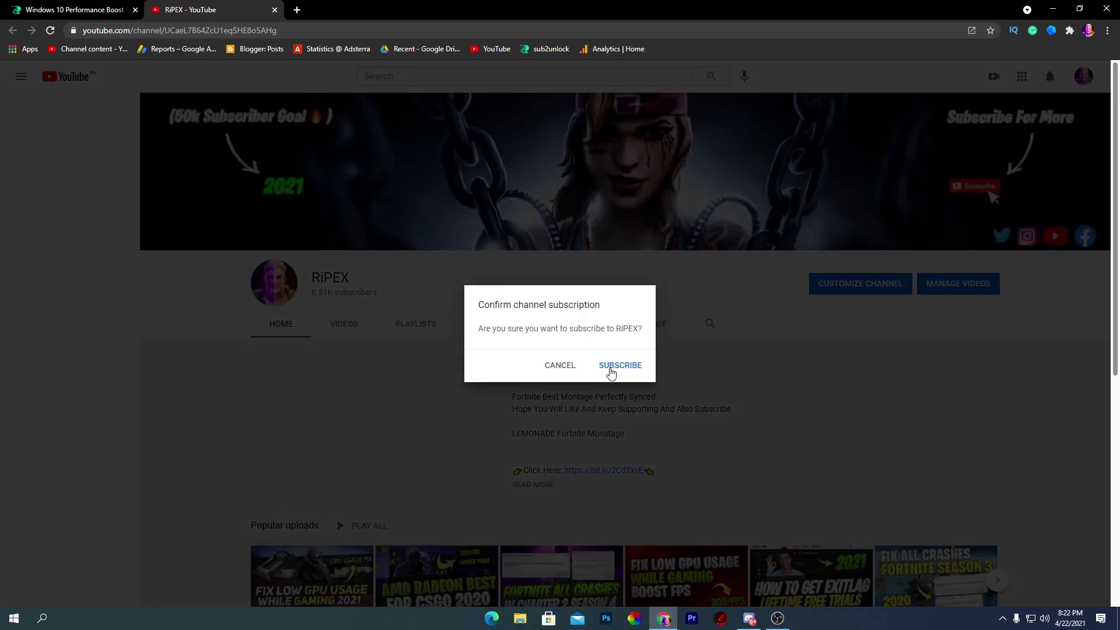
{"action": "left_click", "coordinate": [638, 367]}
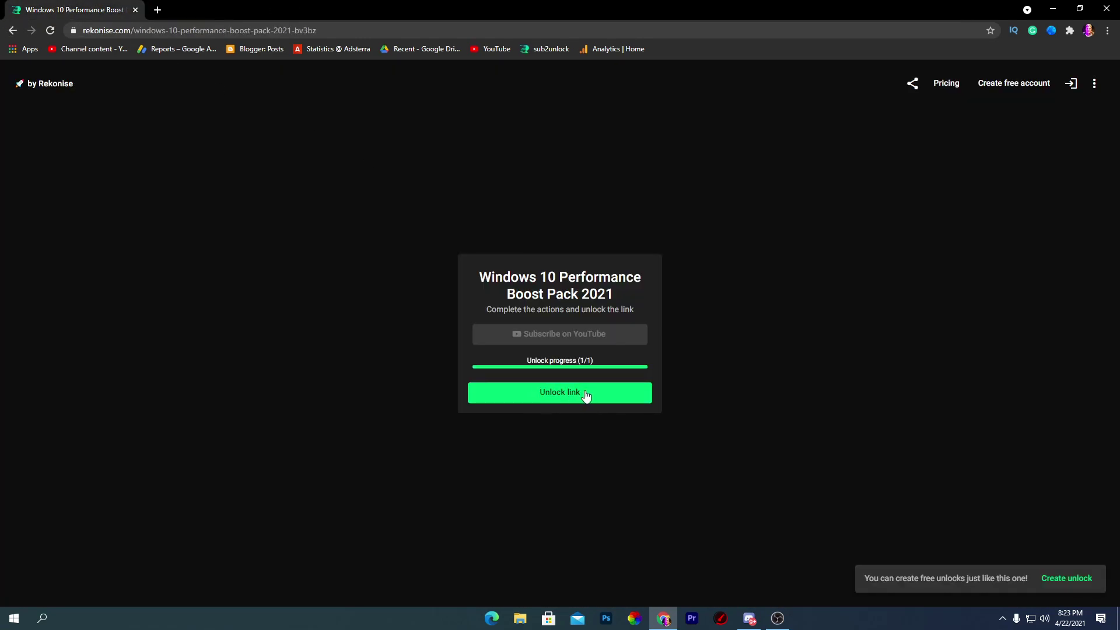
{"action": "left_click", "coordinate": [555, 386]}
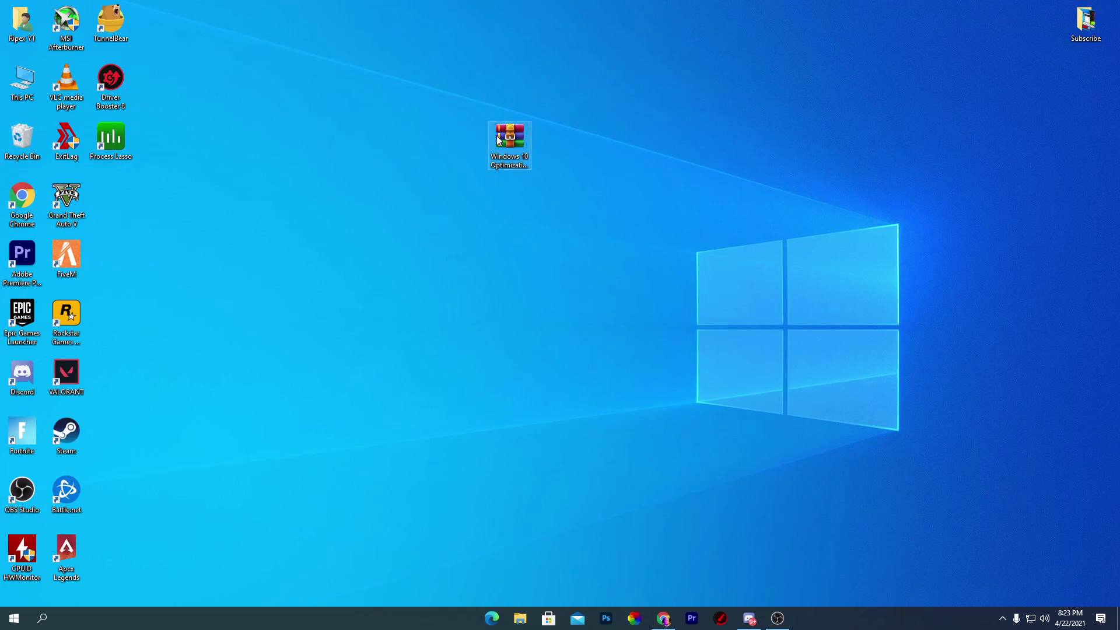
Extract the archive here and open the 'Windows 10 Optimization Pack 2021' folder.
{"action": "right_click", "coordinate": [511, 141]}
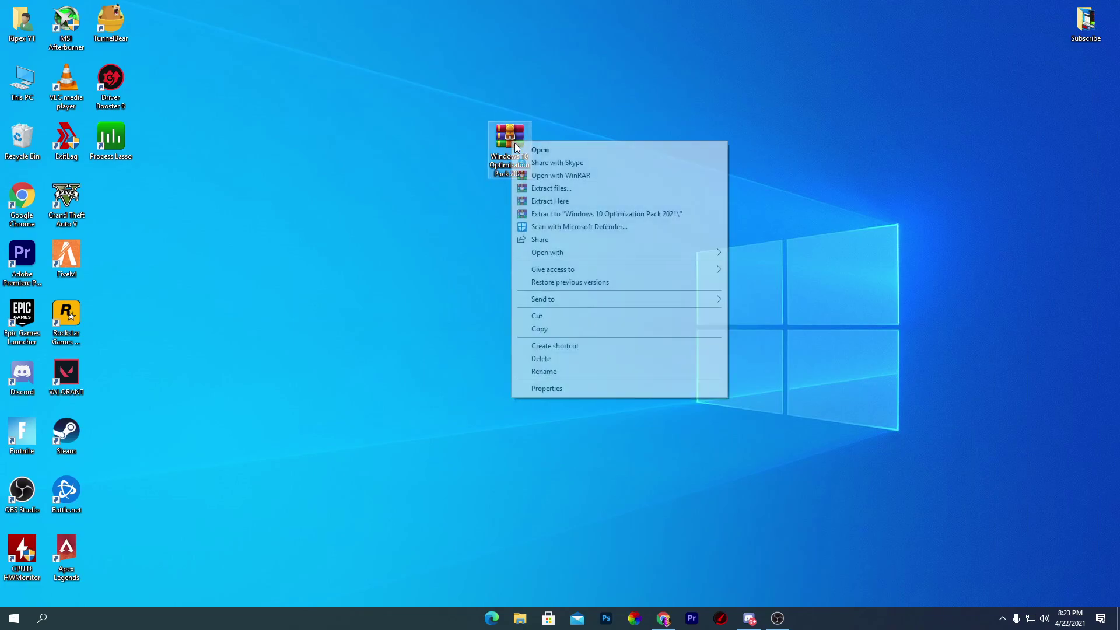
{"action": "left_click", "coordinate": [577, 201]}
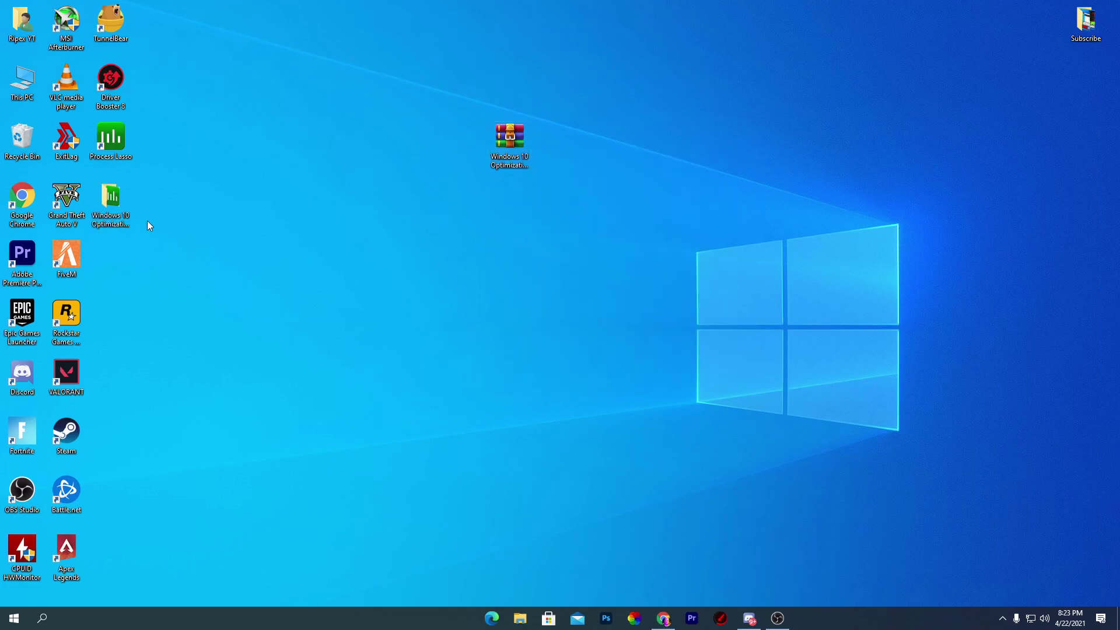
{"action": "left_click_drag", "start_coordinate": [124, 210], "coordinate": [618, 171]}
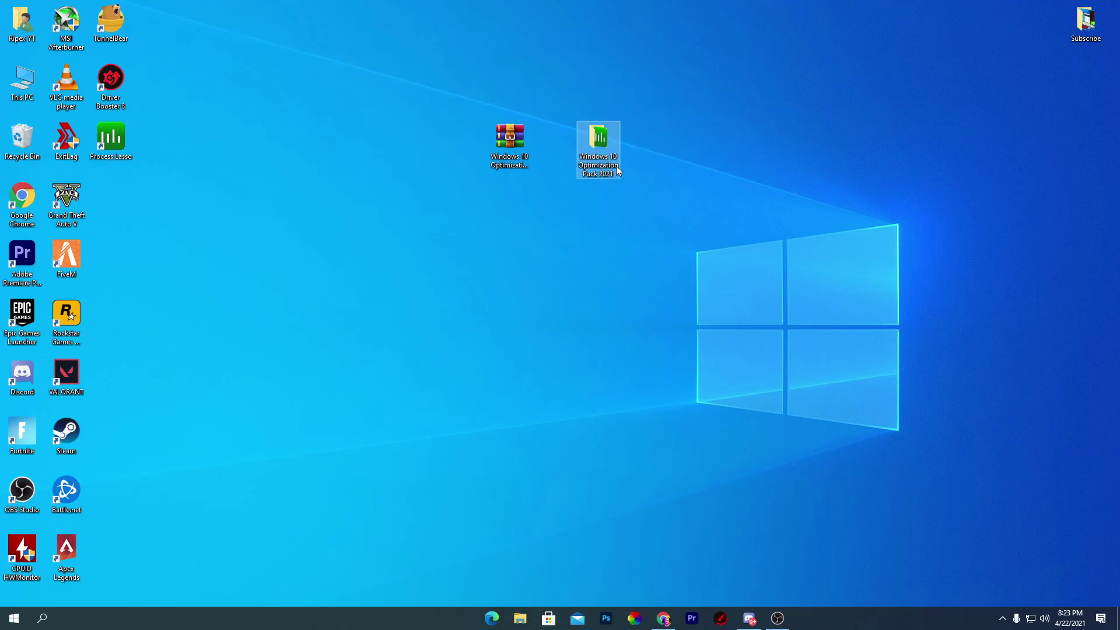
{"action": "double_click", "coordinate": [604, 137]}
{"action": "left_click_drag", "start_coordinate": [77, 139], "coordinate": [166, 130]}
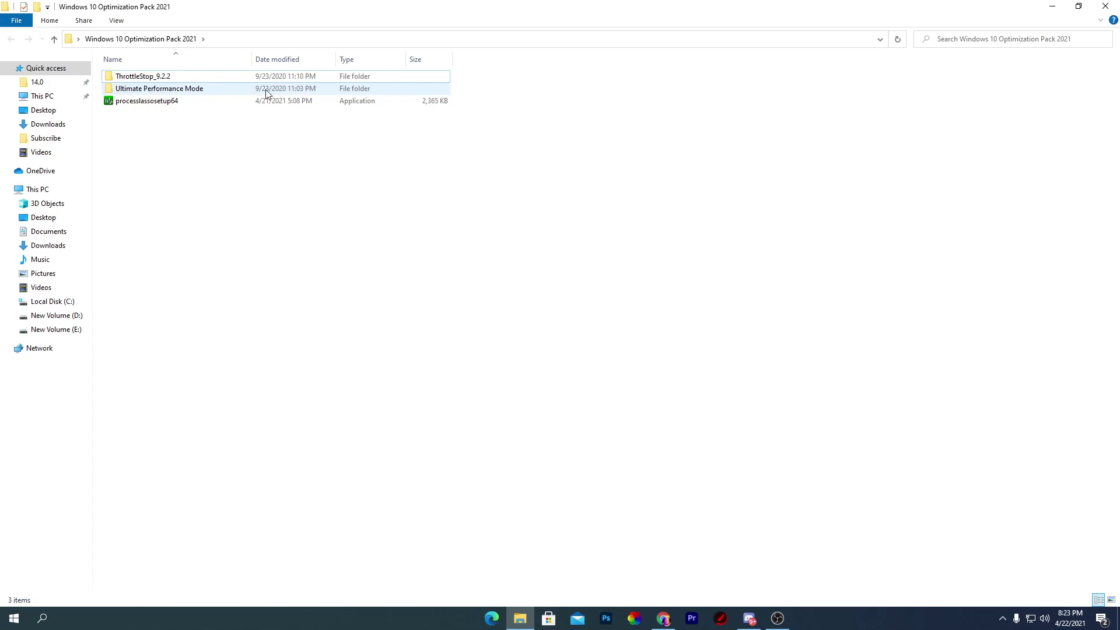
Merge the Ultimate Performance Mode powercpl.dll registry file, confirming all prompts, then go back.
{"action": "double_click", "coordinate": [153, 88]}
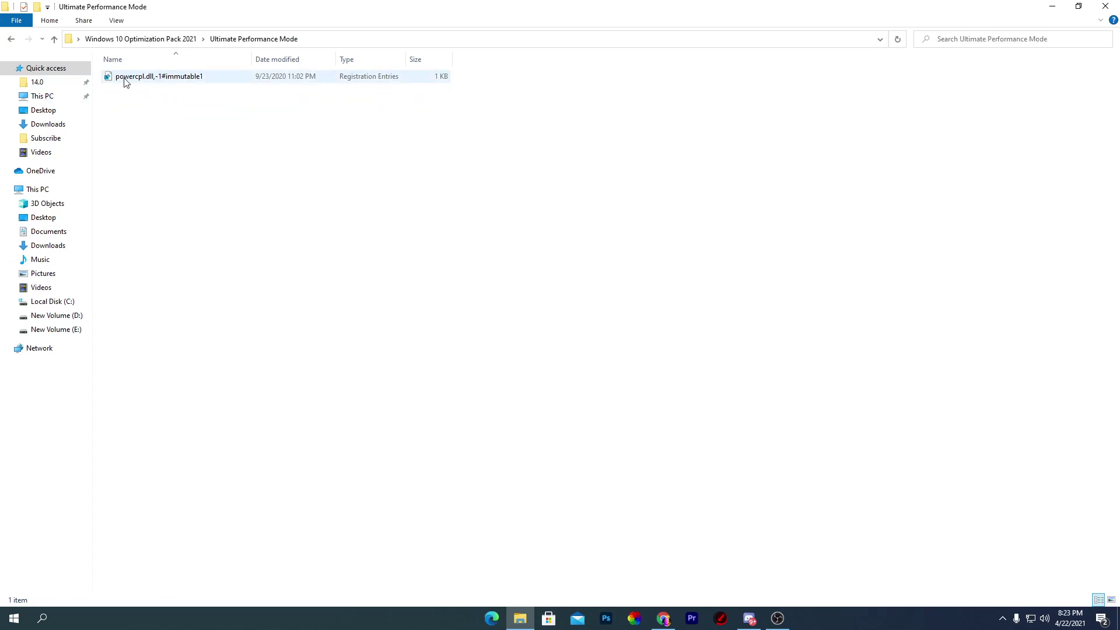
{"action": "left_click", "coordinate": [149, 78]}
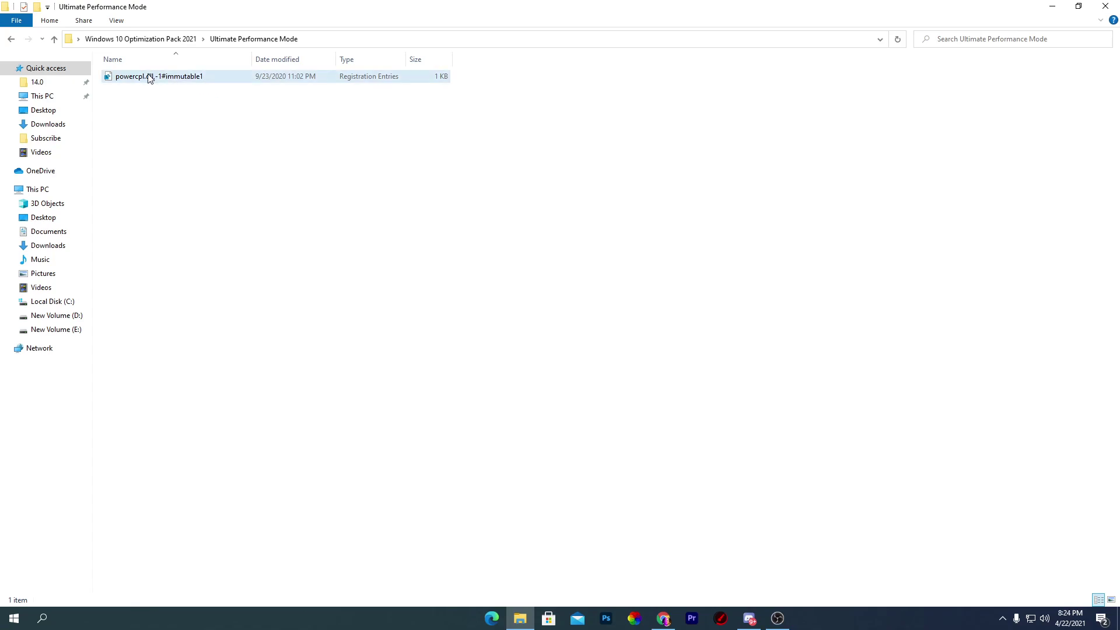
{"action": "right_click", "coordinate": [150, 78]}
{"action": "left_click", "coordinate": [201, 85]}
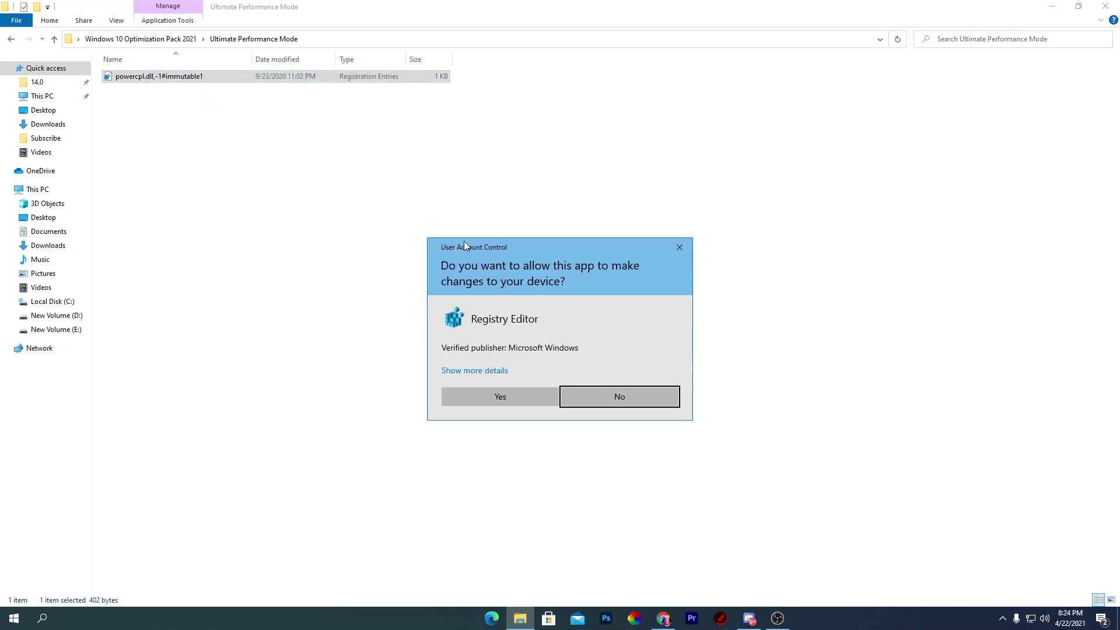
{"action": "left_click", "coordinate": [499, 394]}
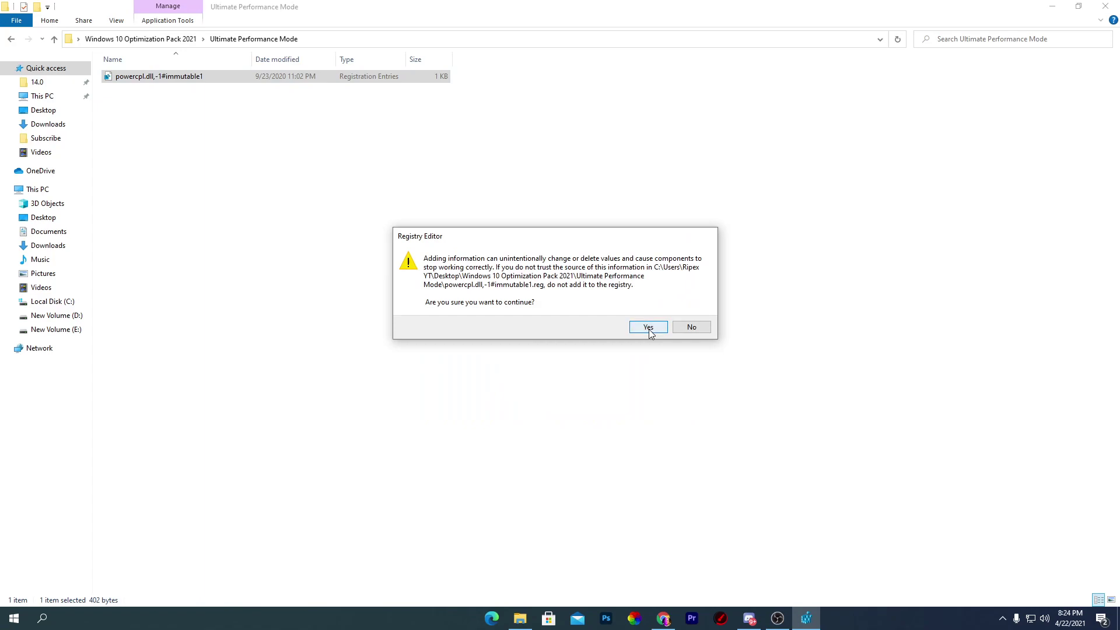
{"action": "left_click", "coordinate": [648, 327]}
{"action": "left_click", "coordinate": [687, 312]}
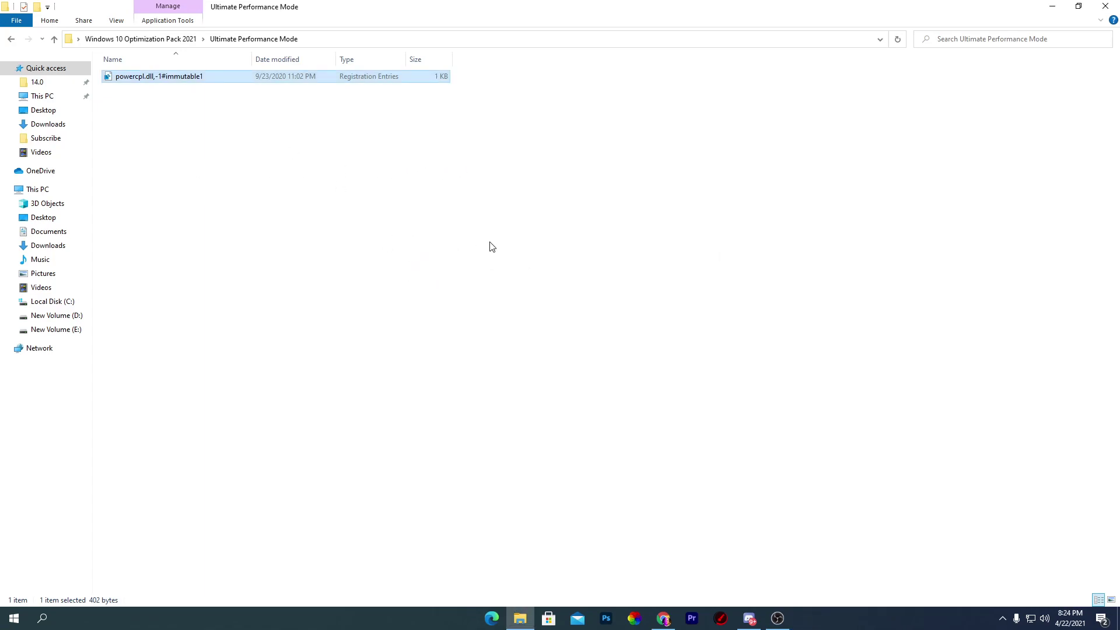
{"action": "key", "text": "BackSpace"}
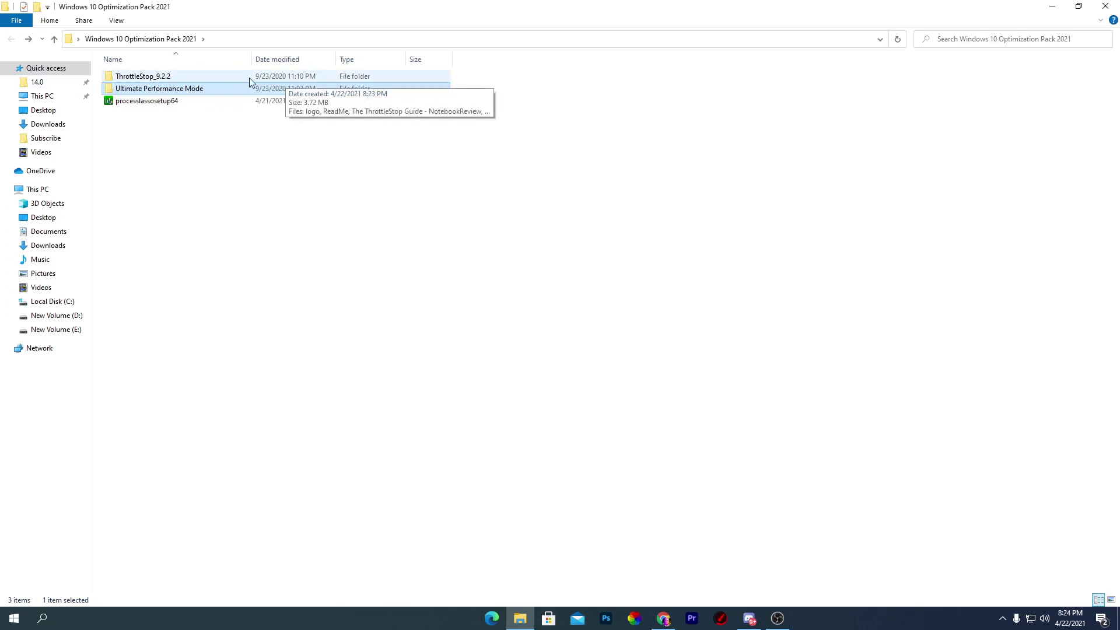
Launch ThrottleStop from the ThrottleStop_9.2.2 folder with administrator rights.
{"action": "left_click", "coordinate": [180, 77]}
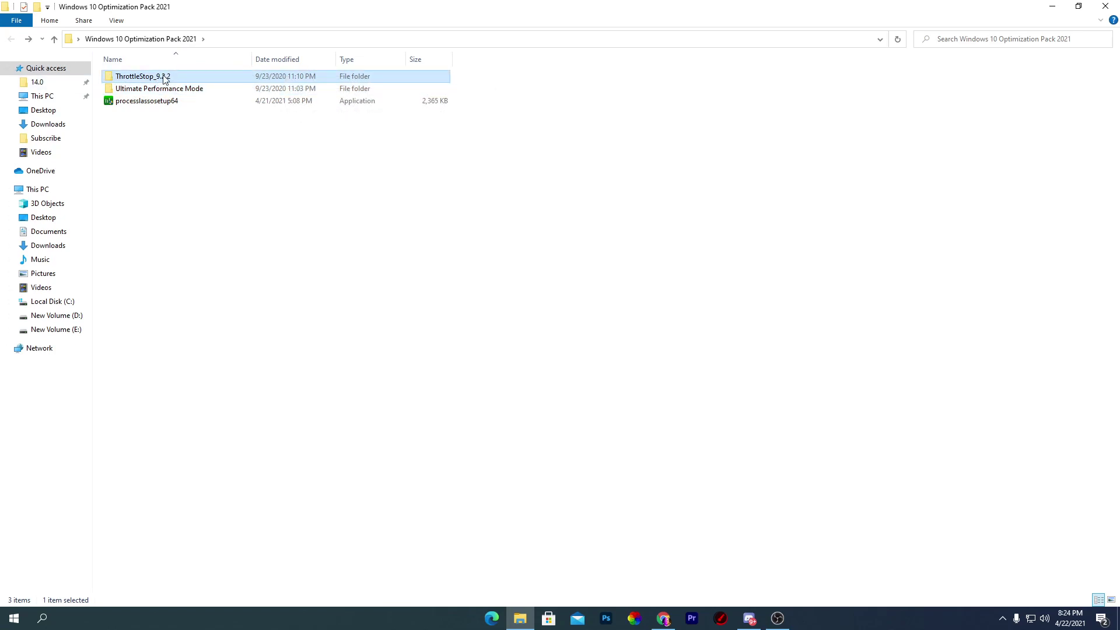
{"action": "double_click", "coordinate": [192, 77]}
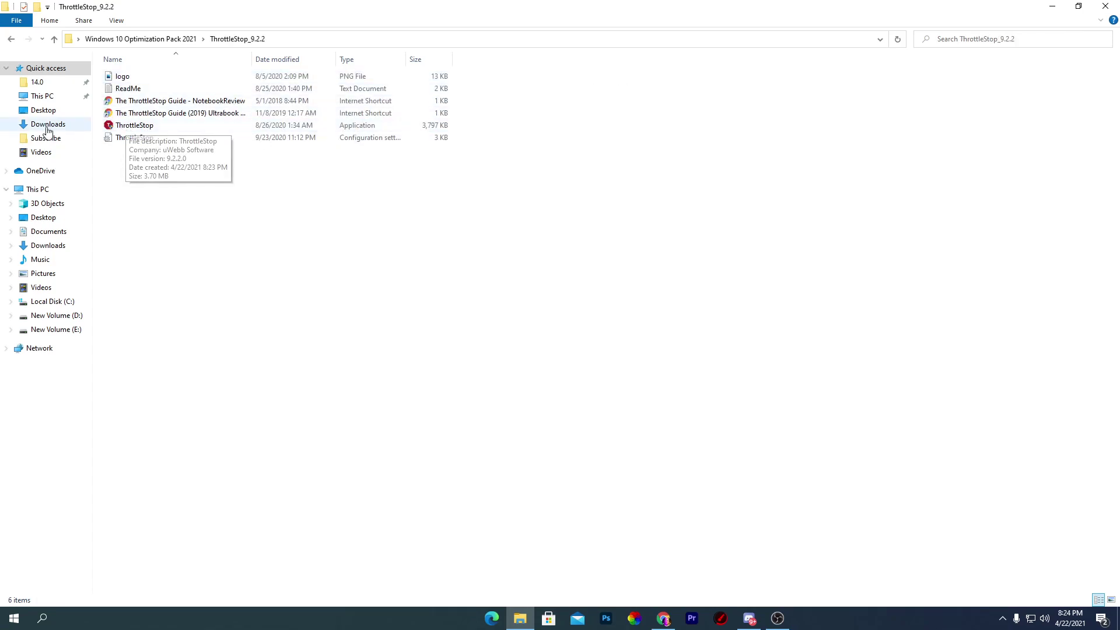
{"action": "right_click", "coordinate": [141, 126]}
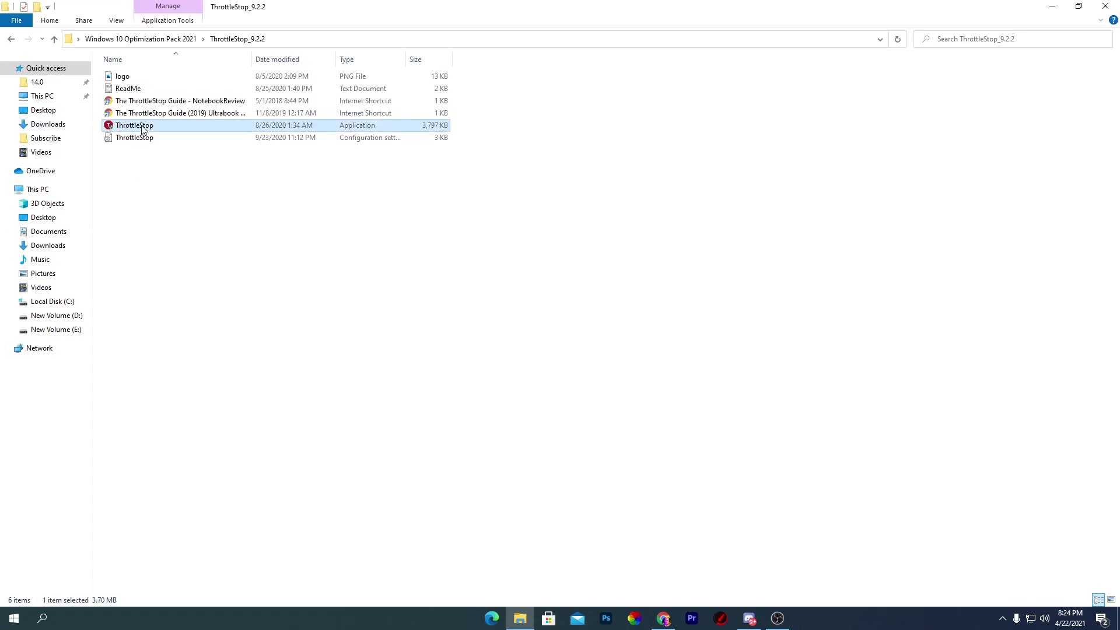
{"action": "left_click", "coordinate": [199, 131]}
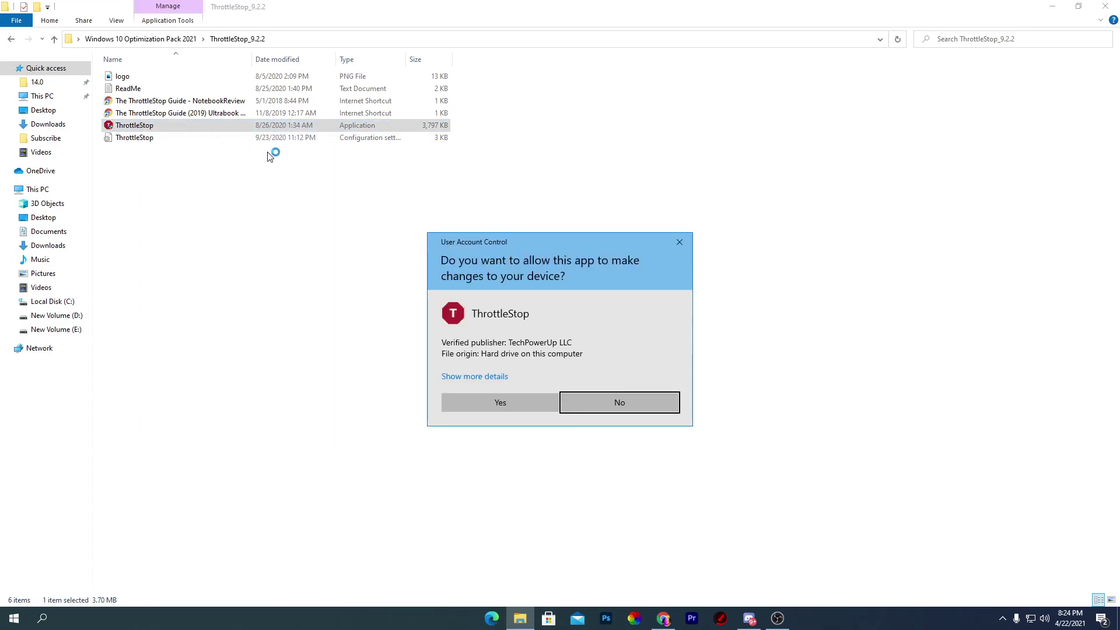
{"action": "left_click", "coordinate": [512, 402]}
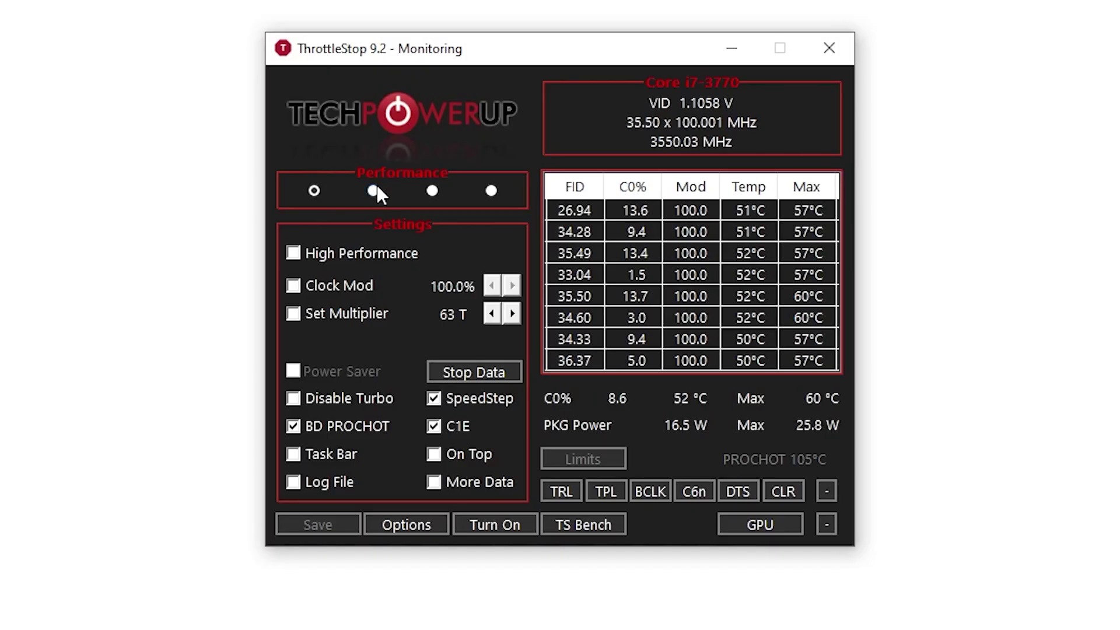
Select the Game profile with the High Performance power plan, turn ThrottleStop on, save and close.
{"action": "left_click", "coordinate": [373, 190]}
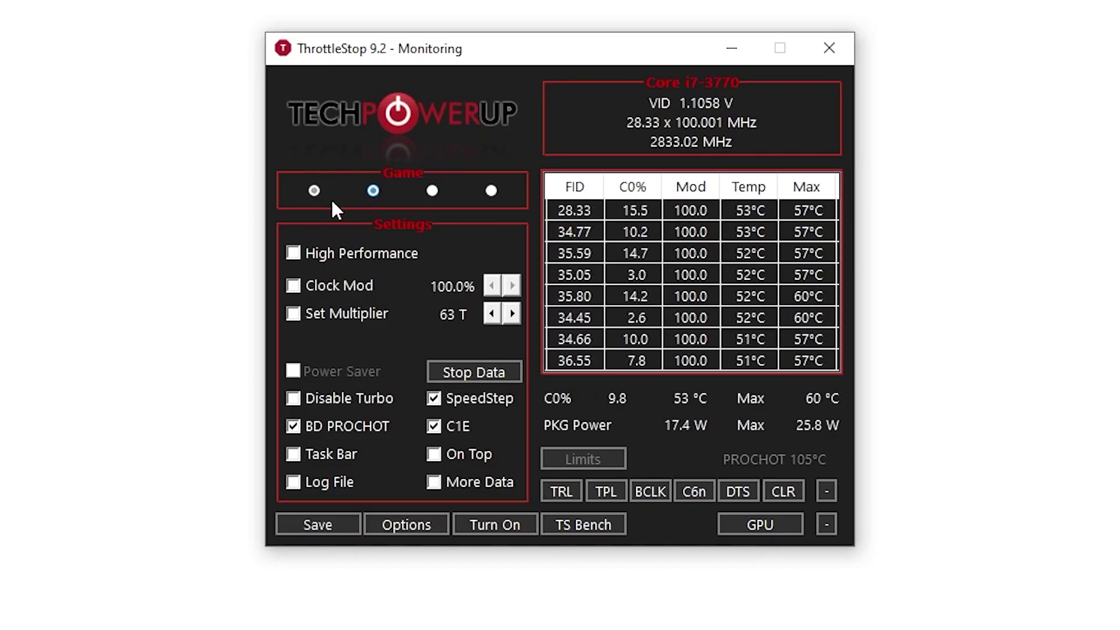
{"action": "left_click", "coordinate": [293, 253]}
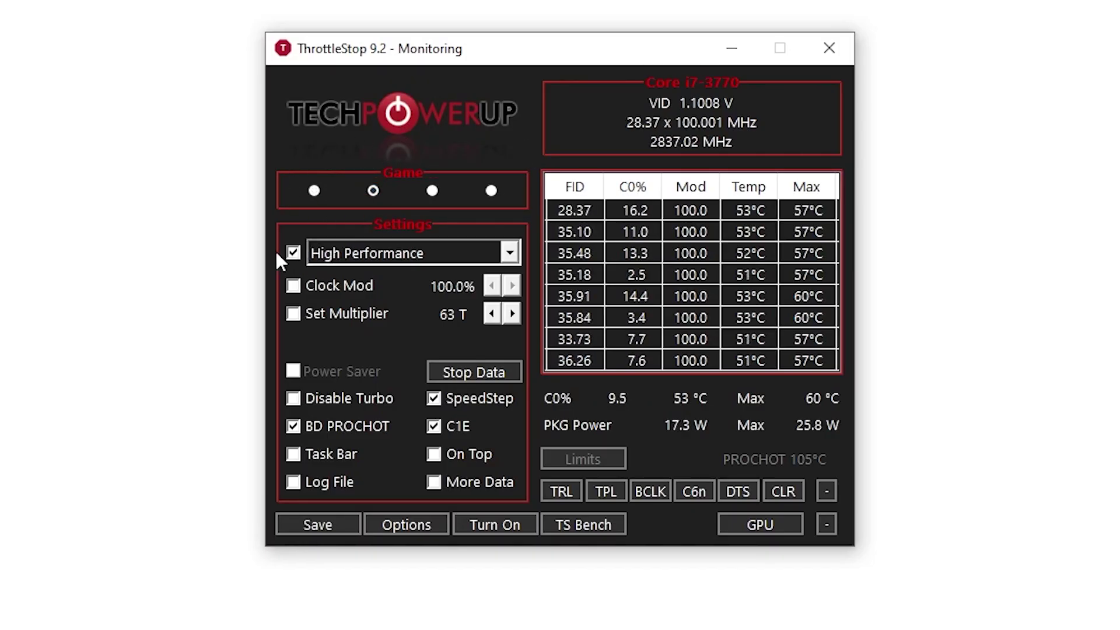
{"action": "left_click", "coordinate": [371, 255]}
{"action": "left_click", "coordinate": [347, 276]}
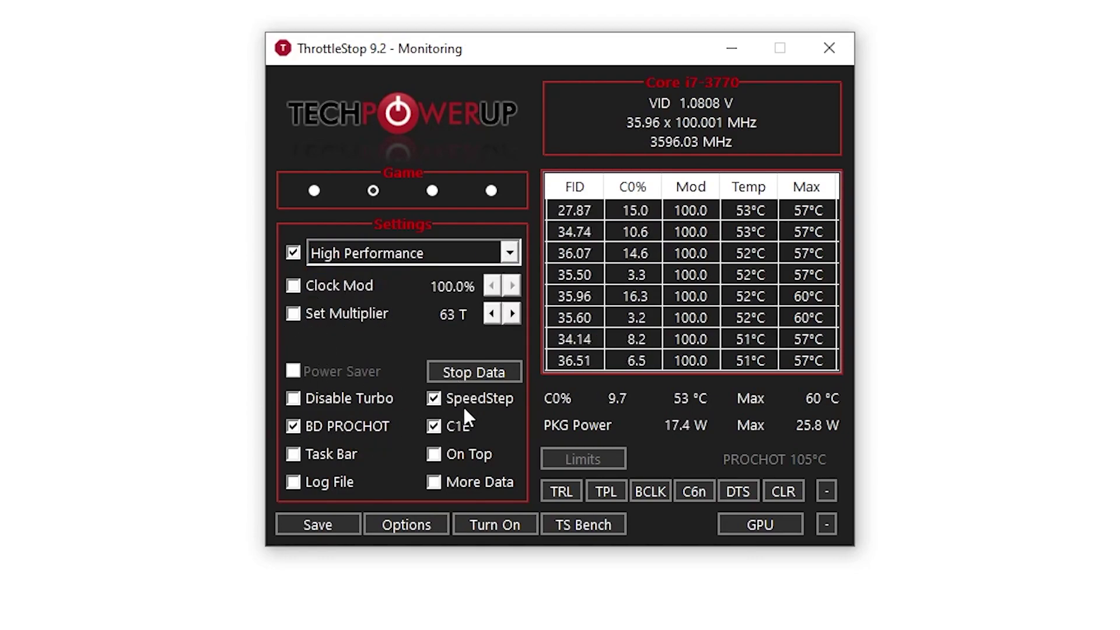
{"action": "left_click", "coordinate": [494, 527]}
{"action": "left_click", "coordinate": [336, 521]}
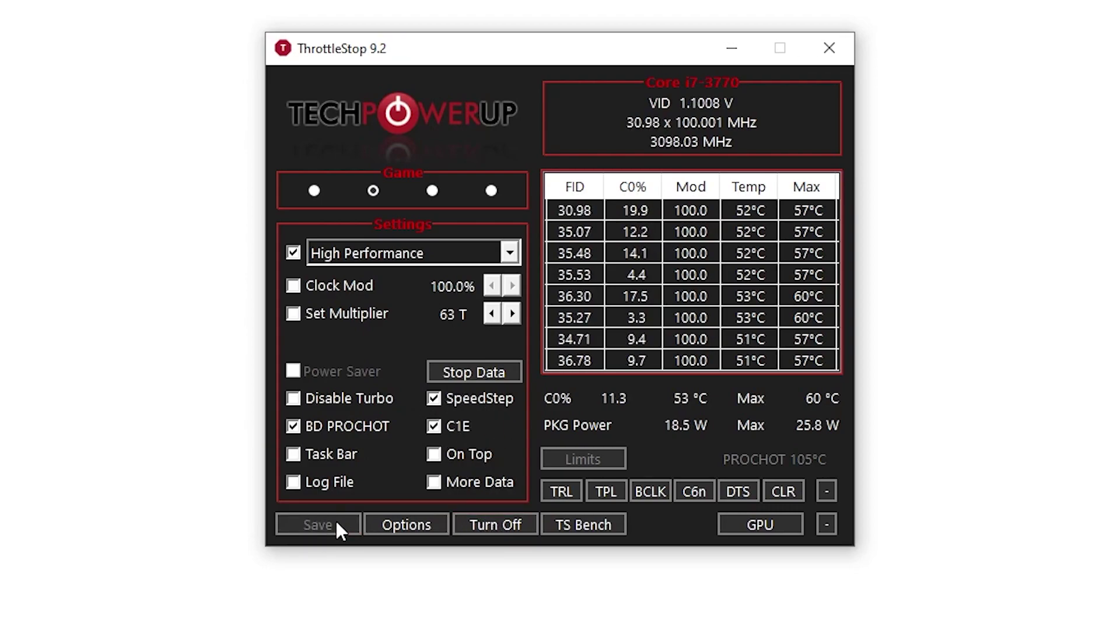
{"action": "left_click", "coordinate": [834, 49]}
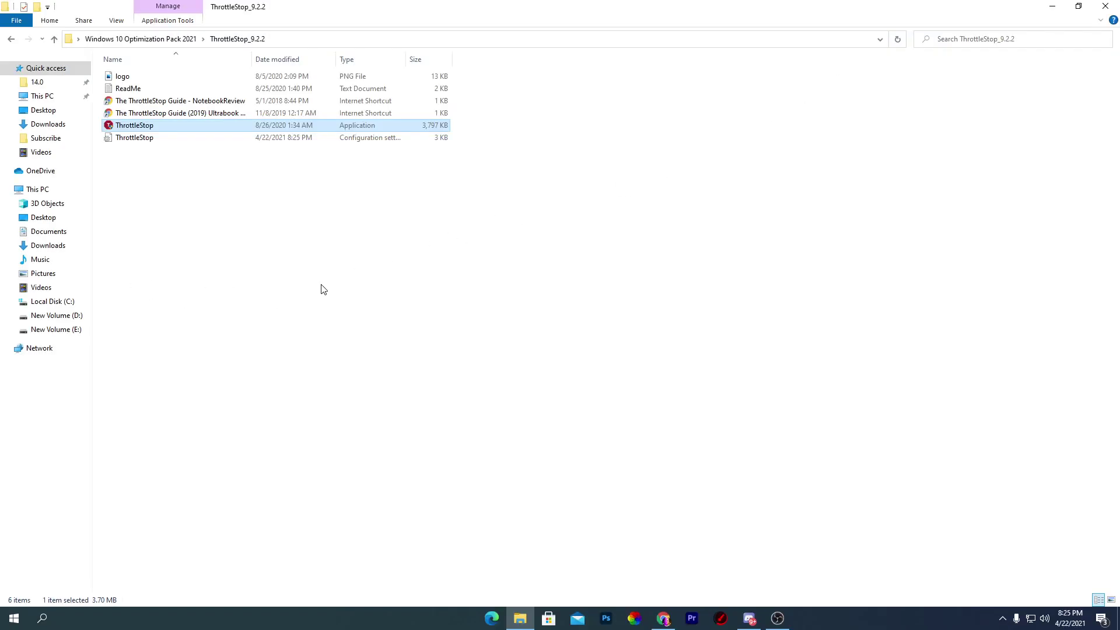
Run processlassosetup64 from the pack folder, dismiss its language prompt, and minimize Explorer.
{"action": "key", "text": "alt+Left"}
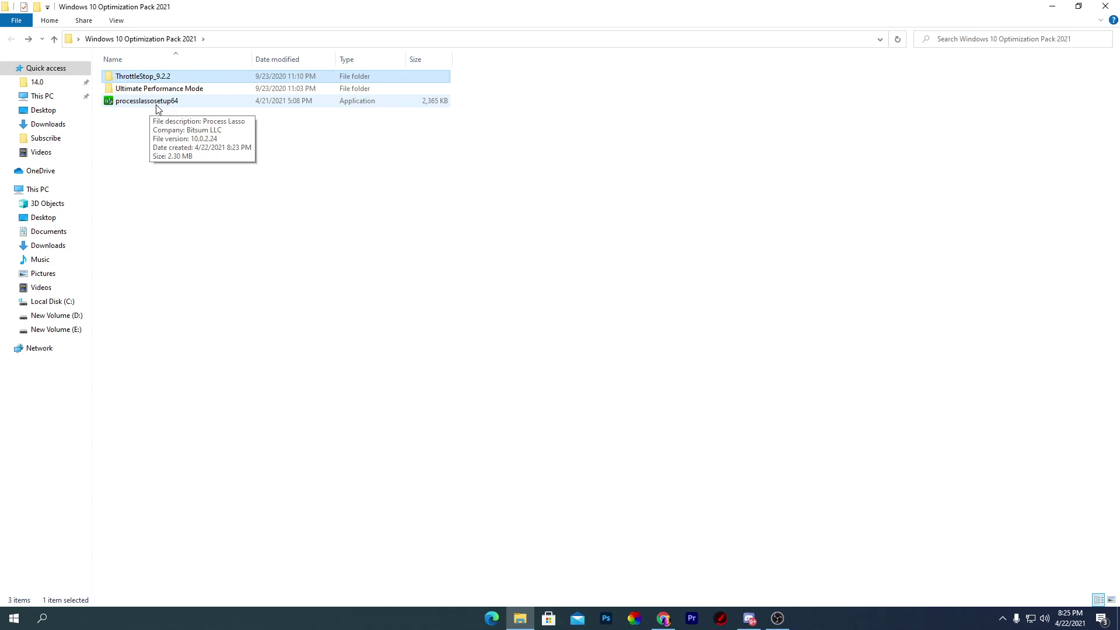
{"action": "left_click", "coordinate": [147, 101]}
{"action": "right_click", "coordinate": [147, 100]}
{"action": "left_click", "coordinate": [173, 107]}
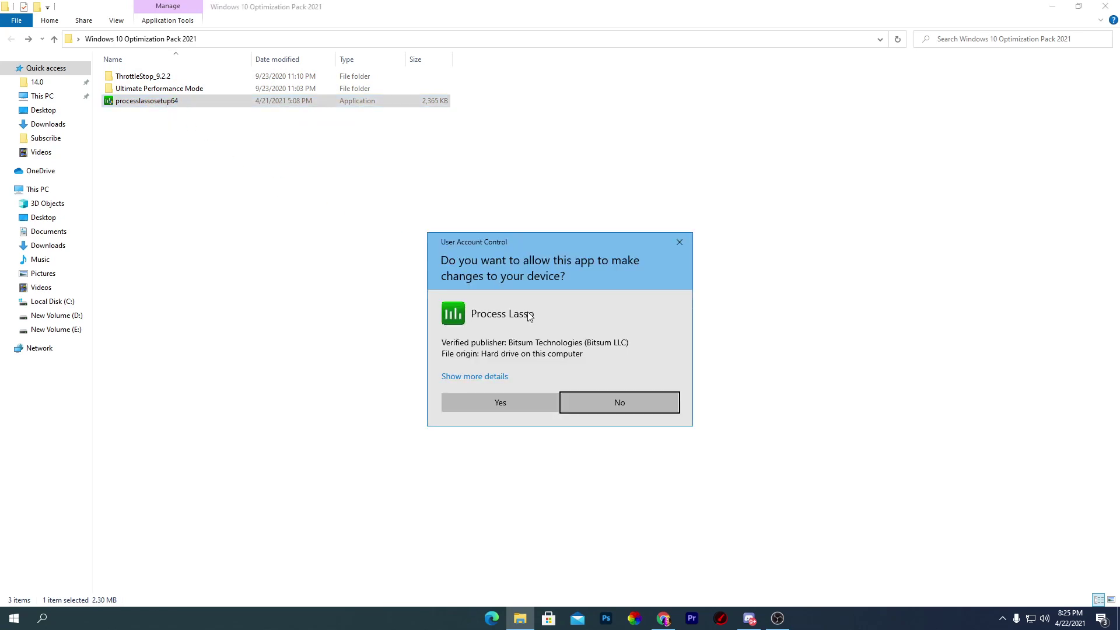
{"action": "left_click", "coordinate": [489, 402]}
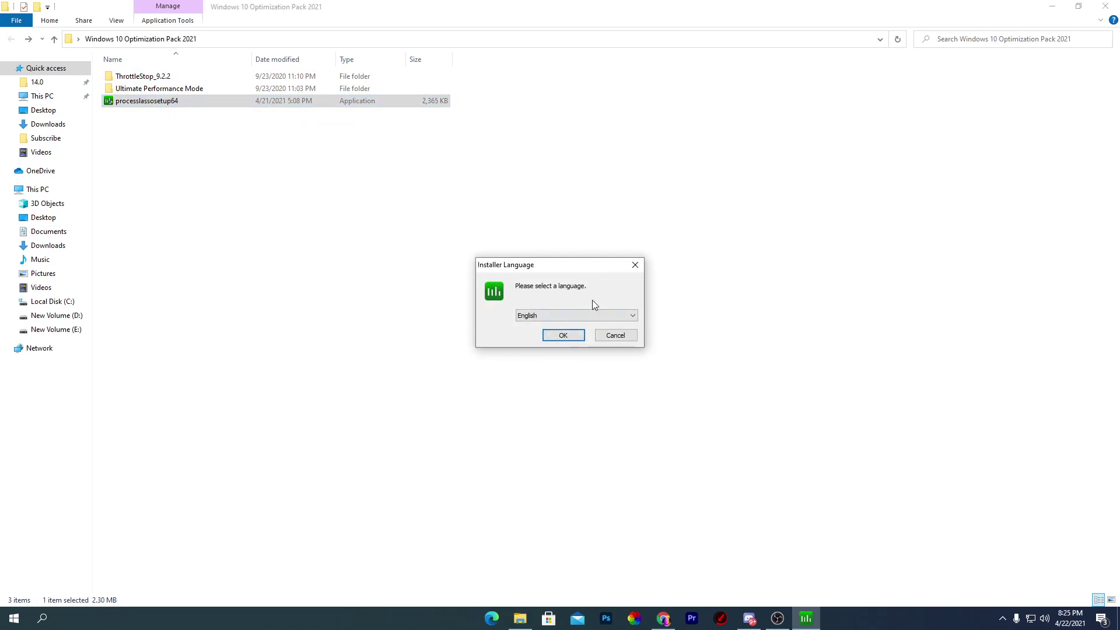
{"action": "left_click", "coordinate": [634, 266]}
{"action": "left_click", "coordinate": [1051, 6]}
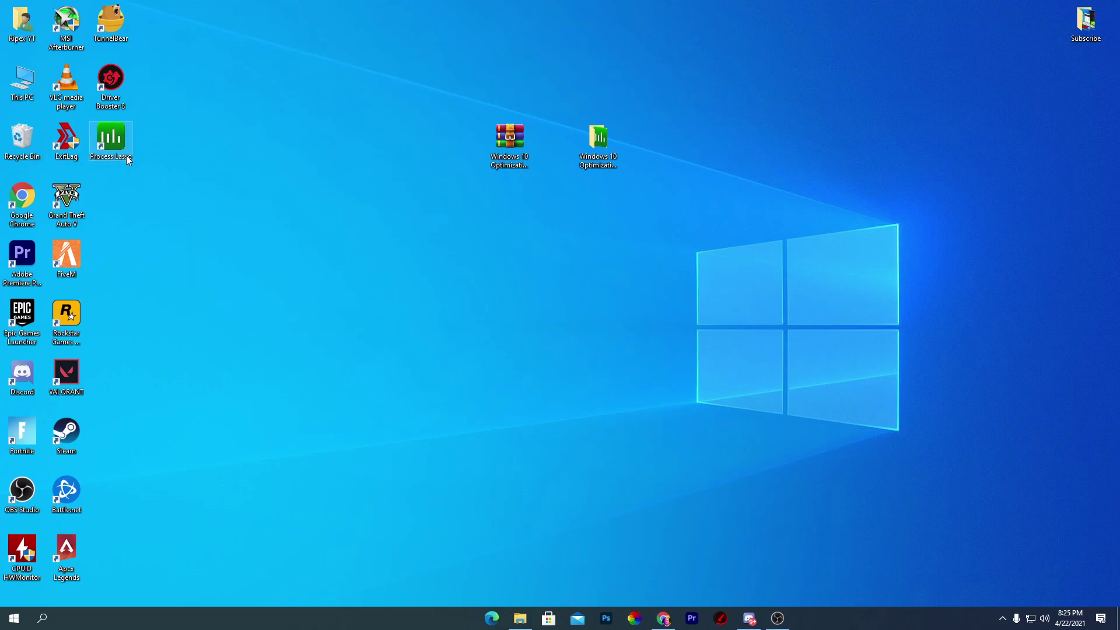
Run Process Lasso from its desktop shortcut as administrator.
{"action": "right_click", "coordinate": [116, 138]}
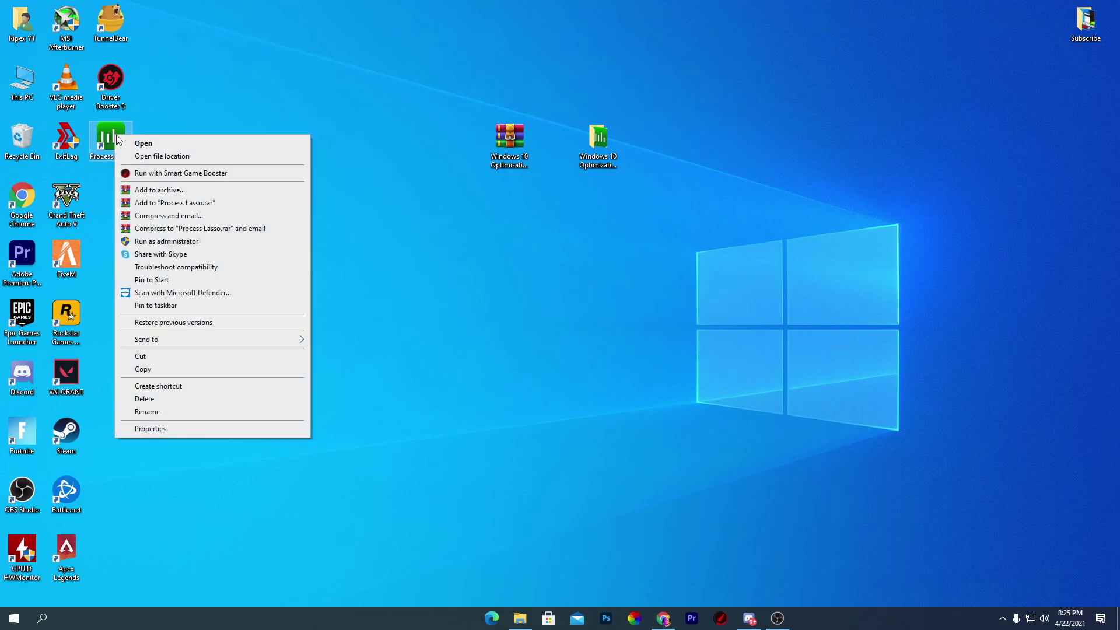
{"action": "left_click", "coordinate": [169, 242]}
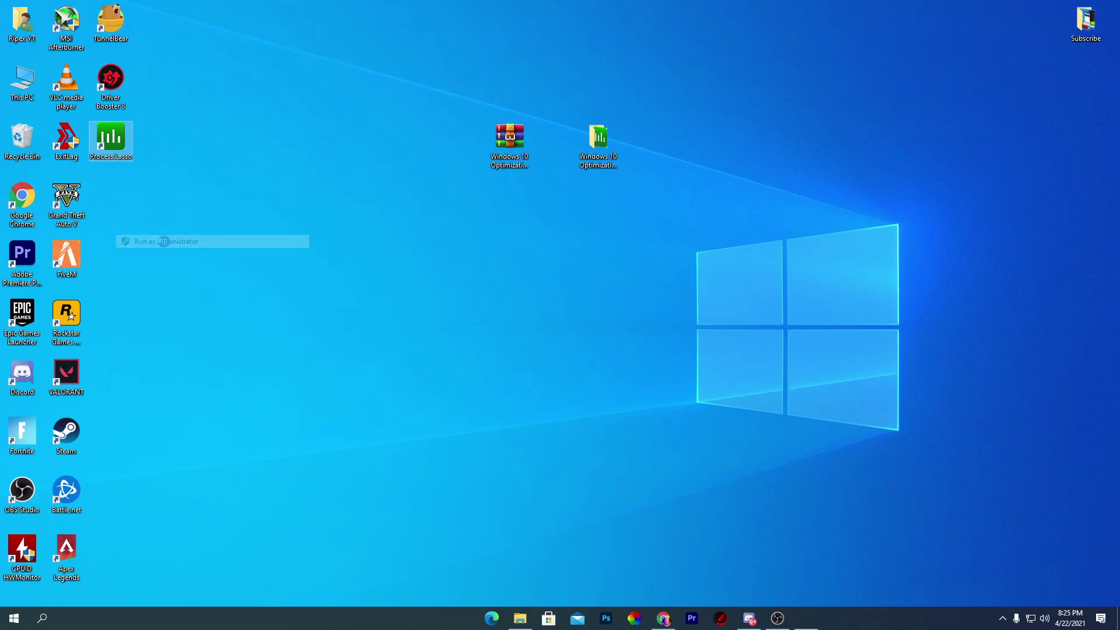
{"action": "left_click", "coordinate": [509, 393]}
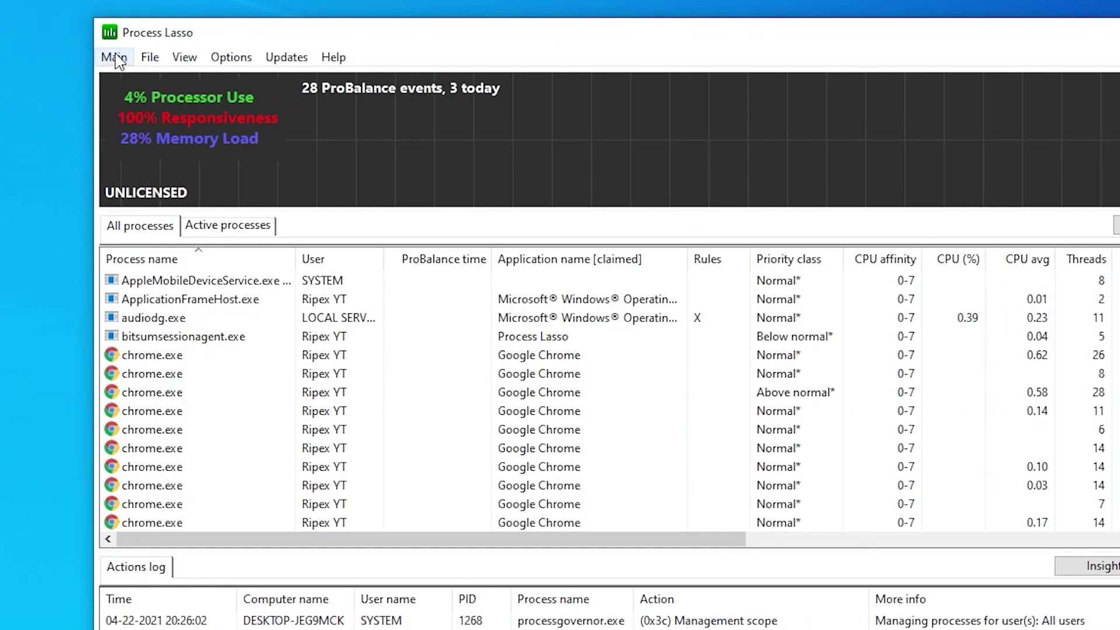
Set the active power profile to Bitsum Highest Performance and enable Performance Mode.
{"action": "left_click", "coordinate": [119, 58]}
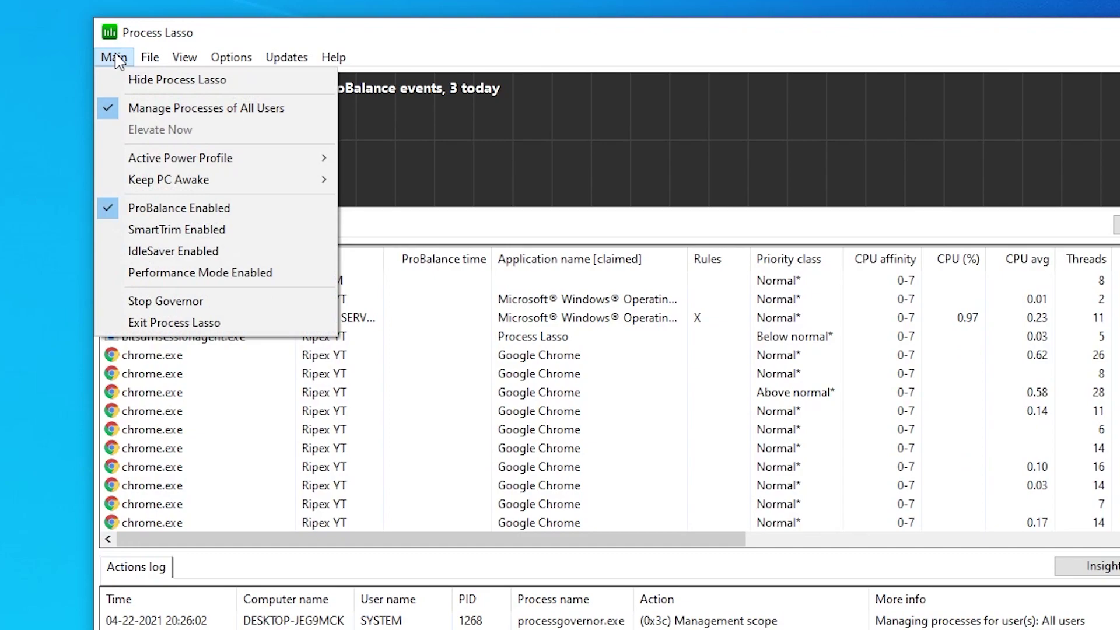
{"action": "mouse_move", "coordinate": [323, 158]}
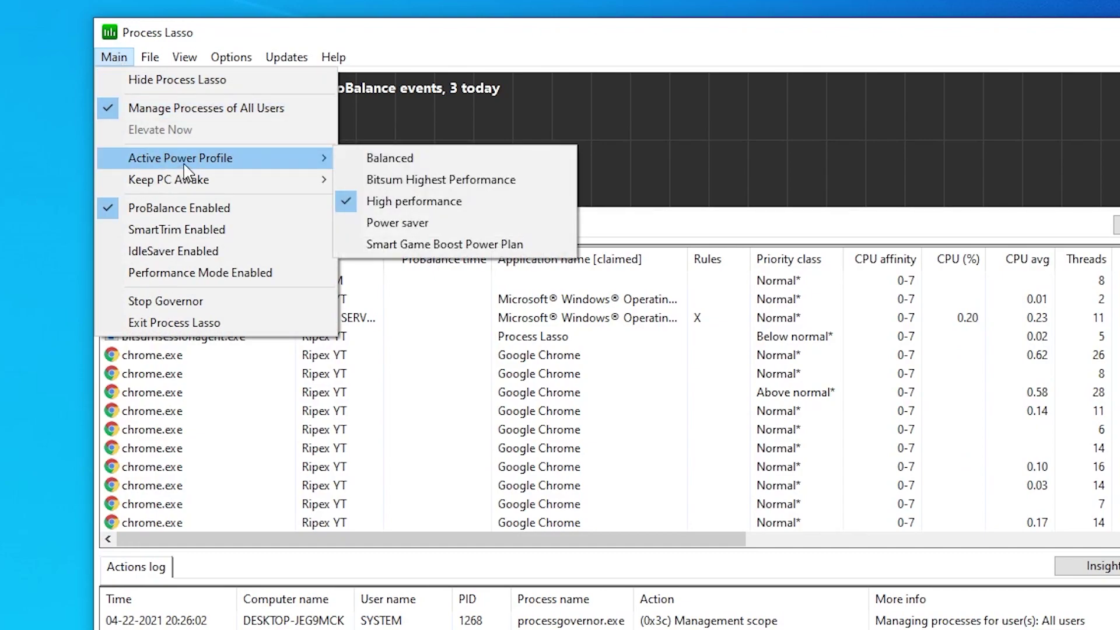
{"action": "left_click", "coordinate": [465, 182]}
{"action": "left_click", "coordinate": [114, 57]}
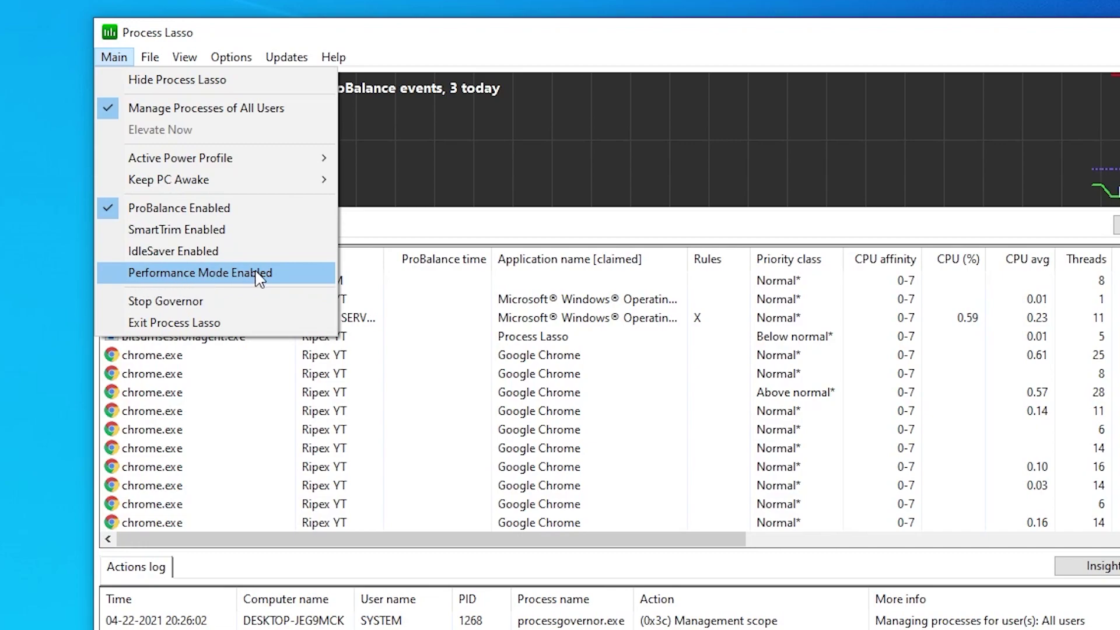
{"action": "left_click", "coordinate": [187, 274]}
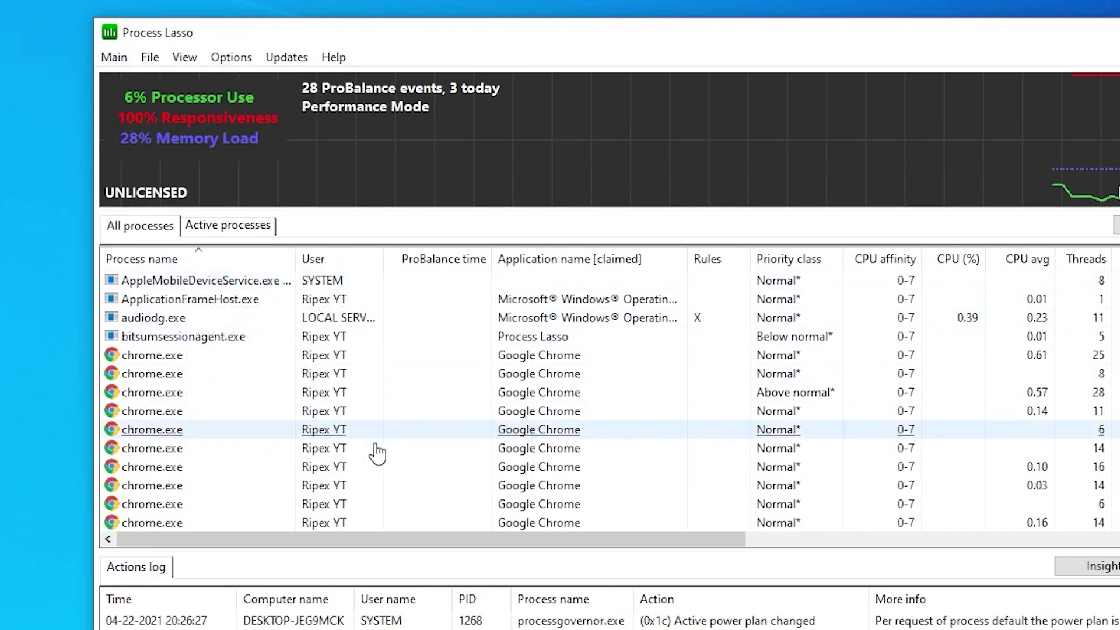
Set Discord.exe to always run at High CPU priority.
{"action": "scroll", "coordinate": [238, 408], "scroll_direction": "down", "scroll_amount": 2}
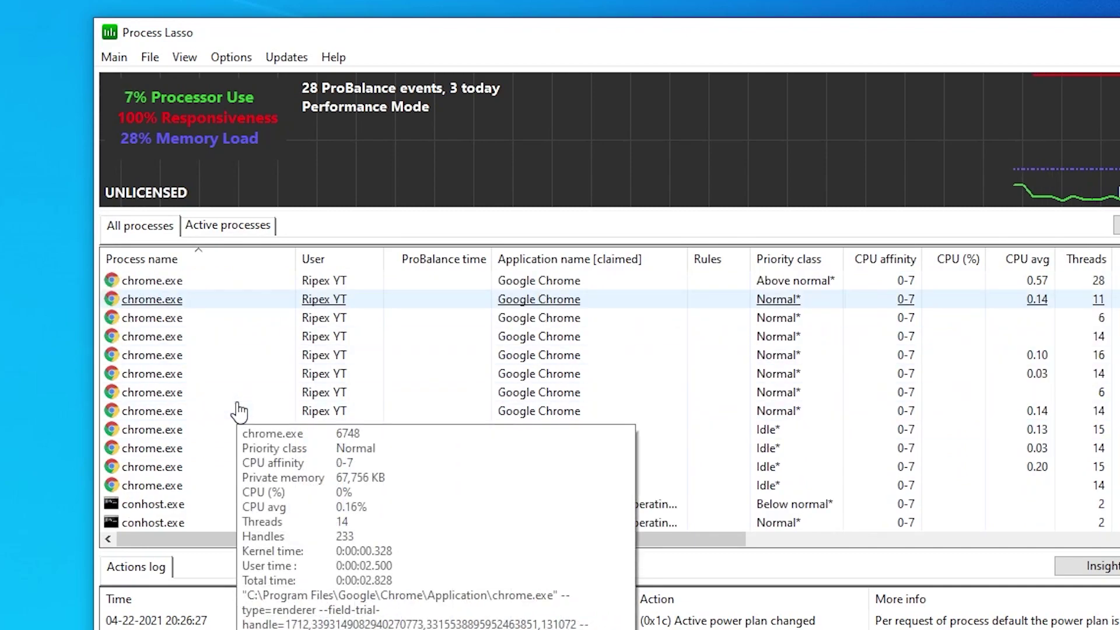
{"action": "scroll", "coordinate": [238, 411], "scroll_direction": "down", "scroll_amount": 3}
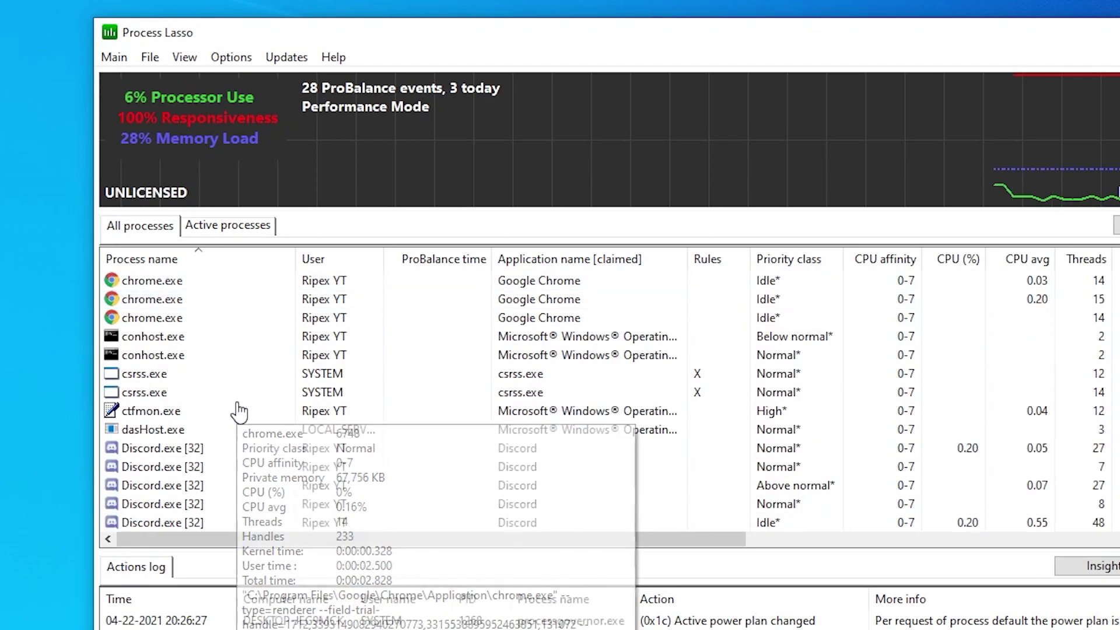
{"action": "mouse_move", "coordinate": [165, 457]}
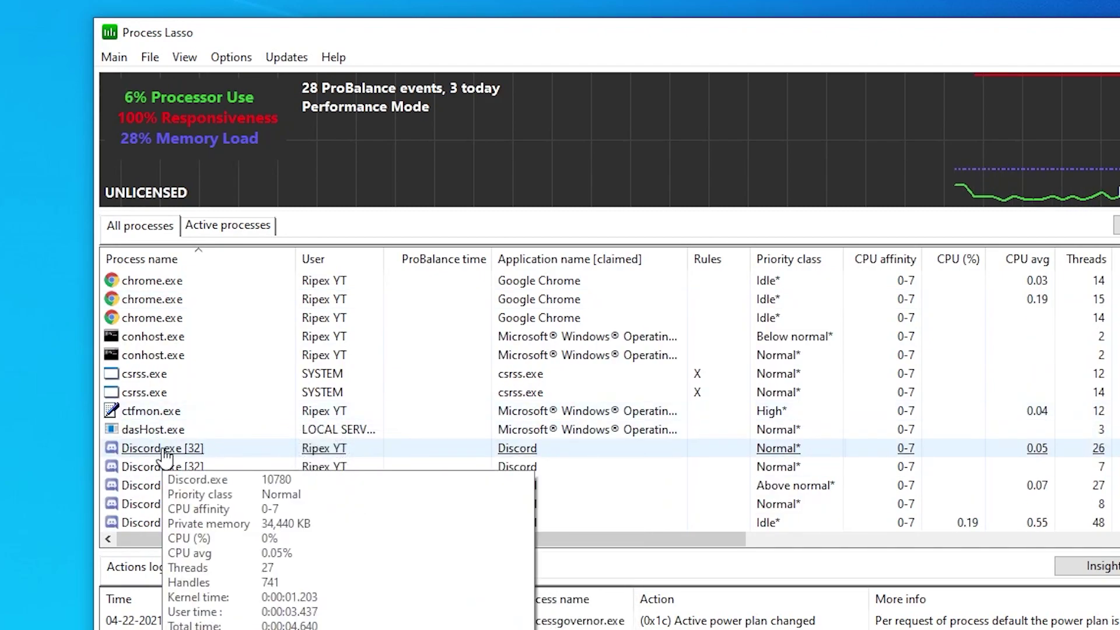
{"action": "right_click", "coordinate": [143, 451]}
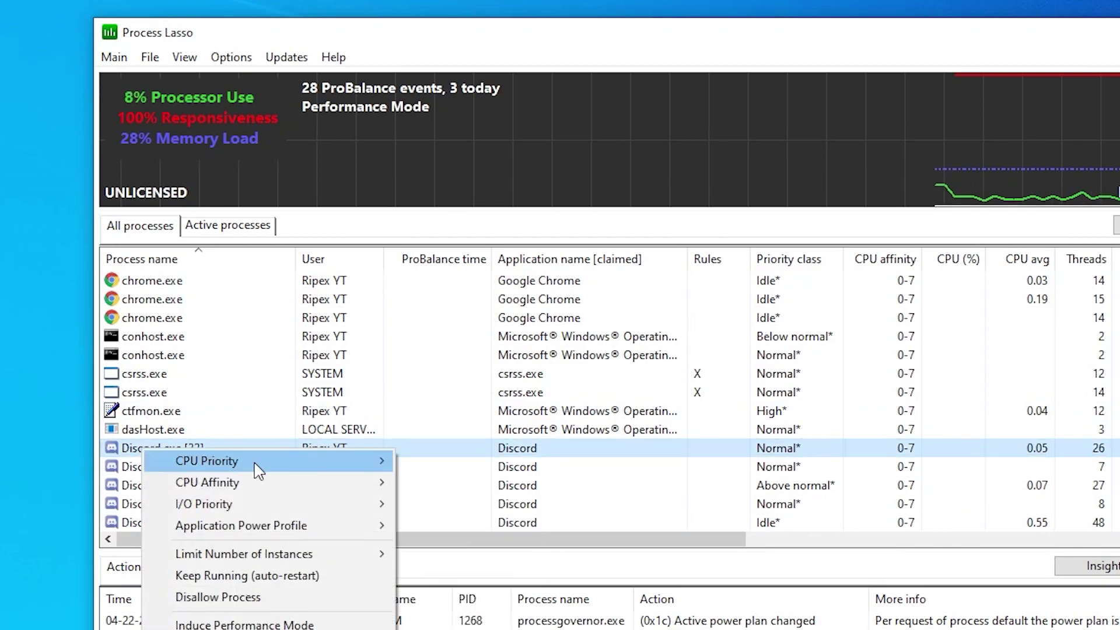
{"action": "mouse_move", "coordinate": [257, 464]}
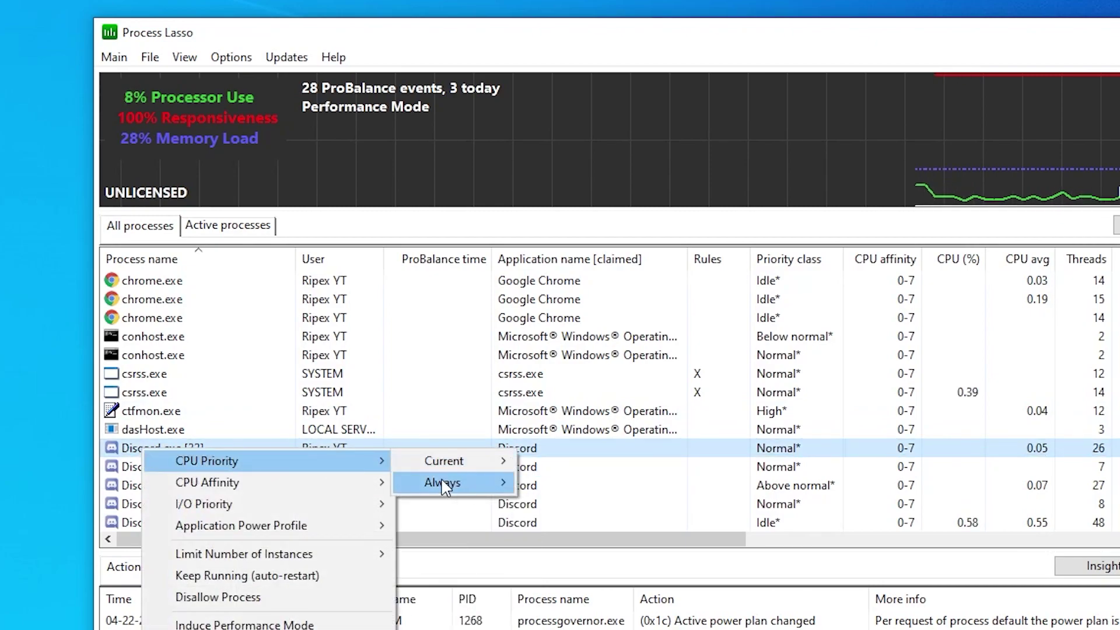
{"action": "mouse_move", "coordinate": [441, 484]}
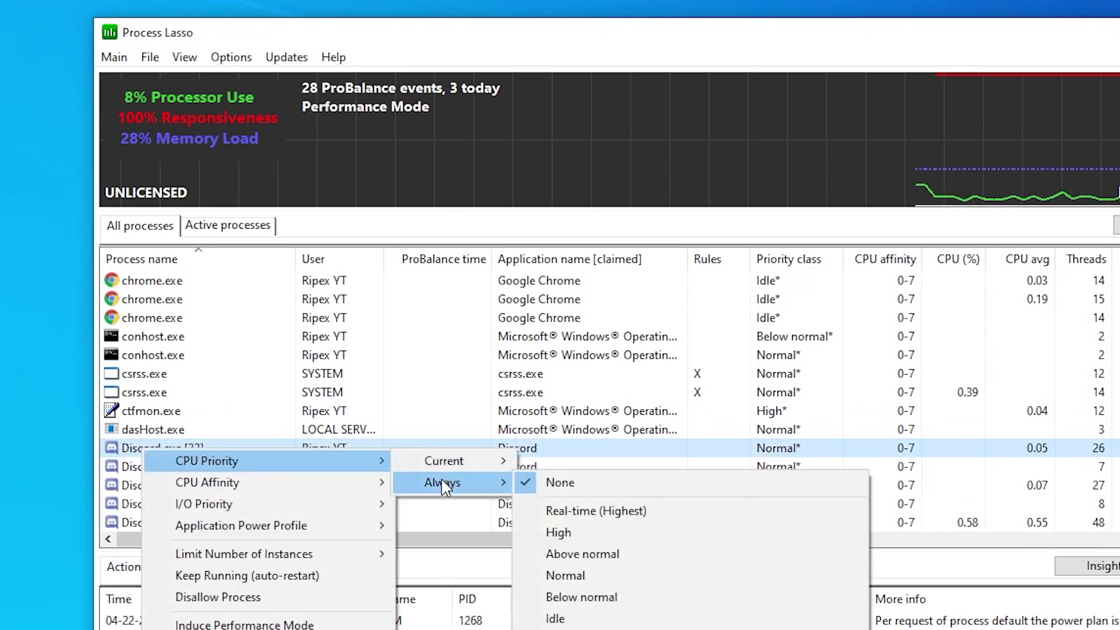
{"action": "left_click", "coordinate": [578, 532]}
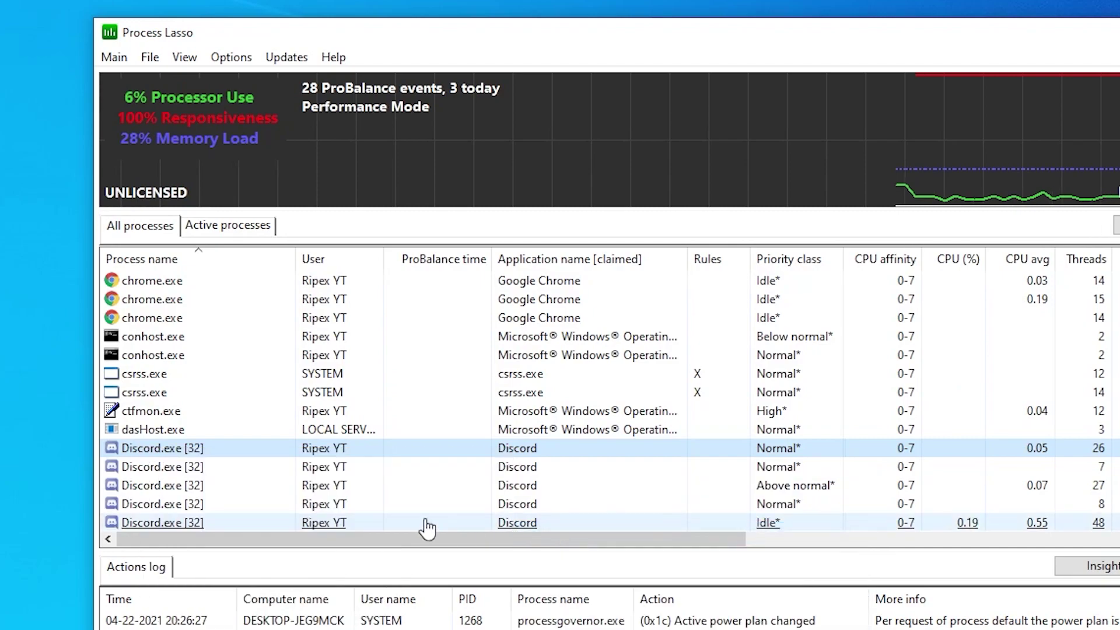
Set Discord.exe to always use High I/O priority.
{"action": "right_click", "coordinate": [157, 454]}
{"action": "mouse_move", "coordinate": [201, 505]}
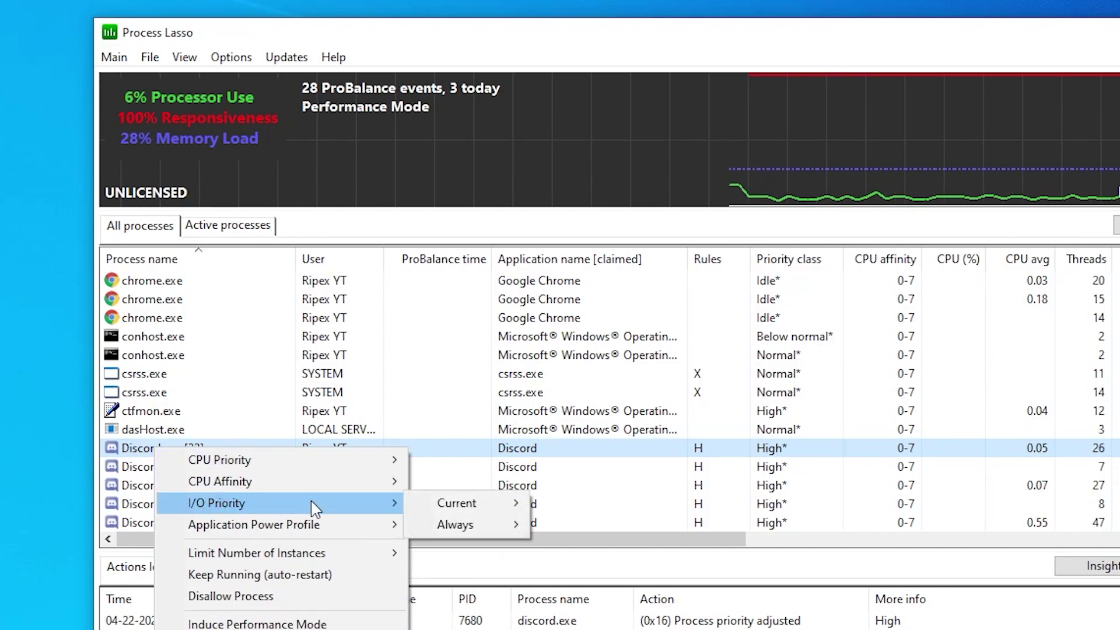
{"action": "key", "text": "Right"}
{"action": "key", "text": "Right"}
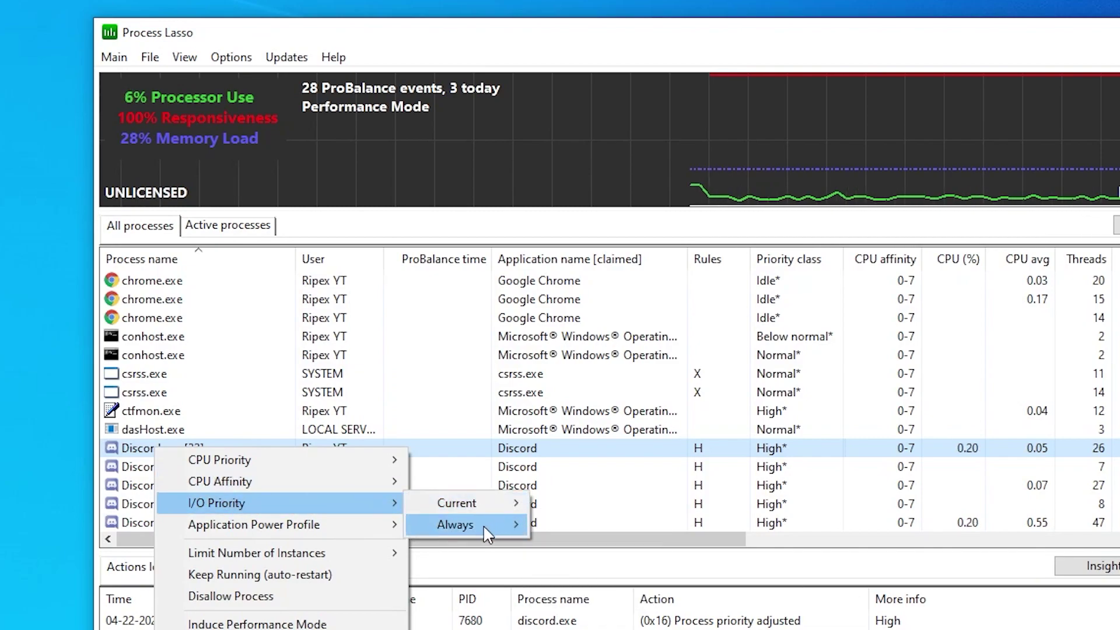
{"action": "mouse_move", "coordinate": [478, 526]}
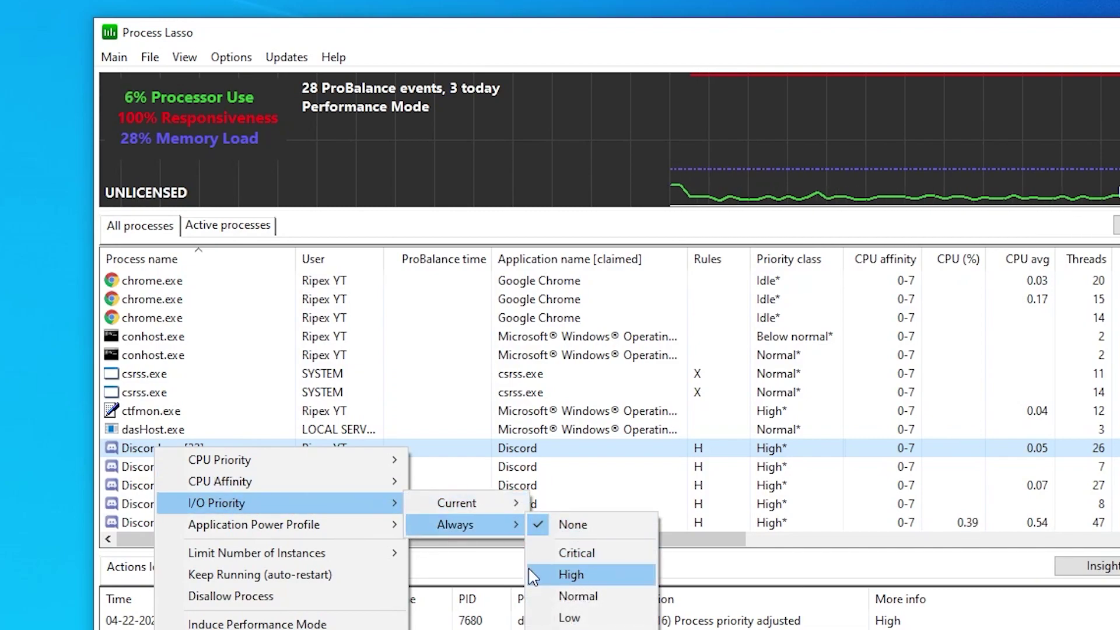
{"action": "left_click", "coordinate": [565, 579]}
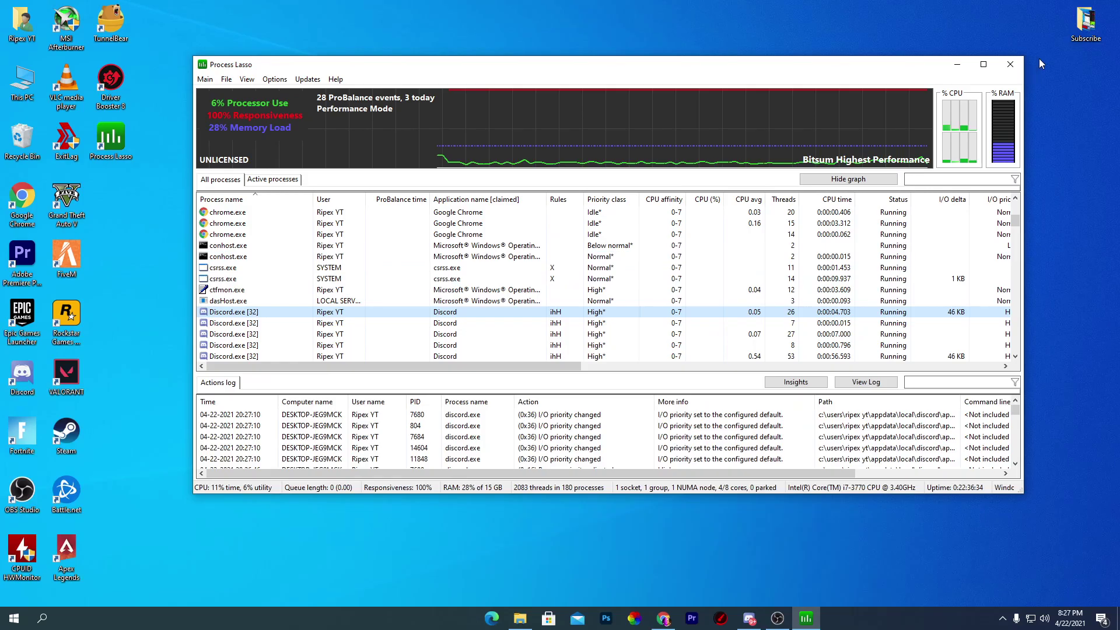
Close Process Lasso and glance at the hidden notification-area icons.
{"action": "left_click", "coordinate": [1015, 60]}
{"action": "left_click", "coordinate": [1002, 618]}
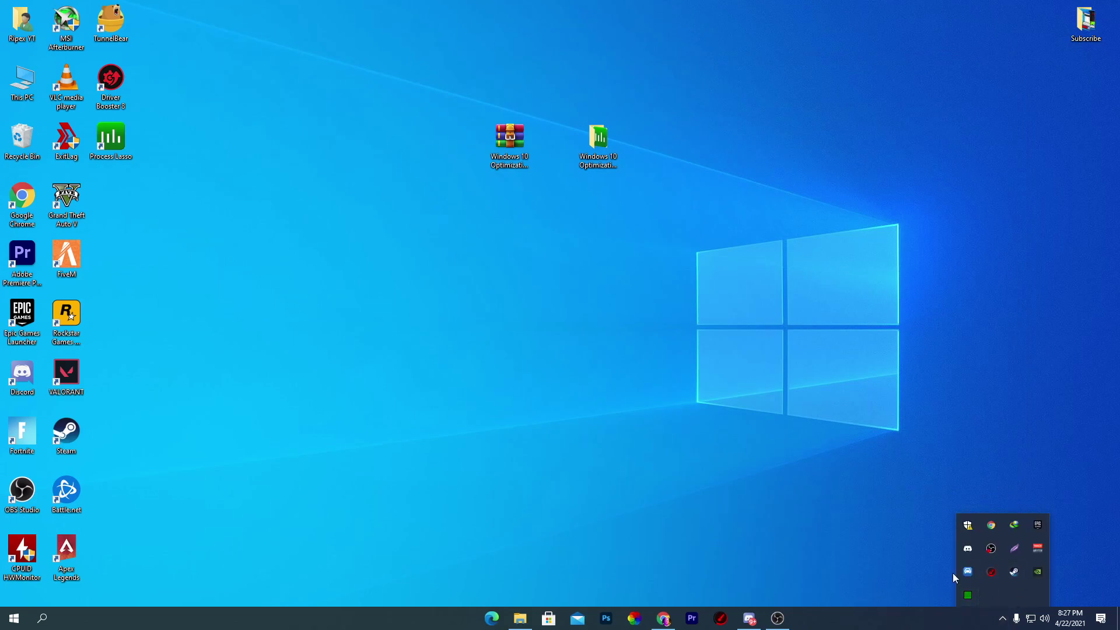
{"action": "left_click", "coordinate": [445, 501]}
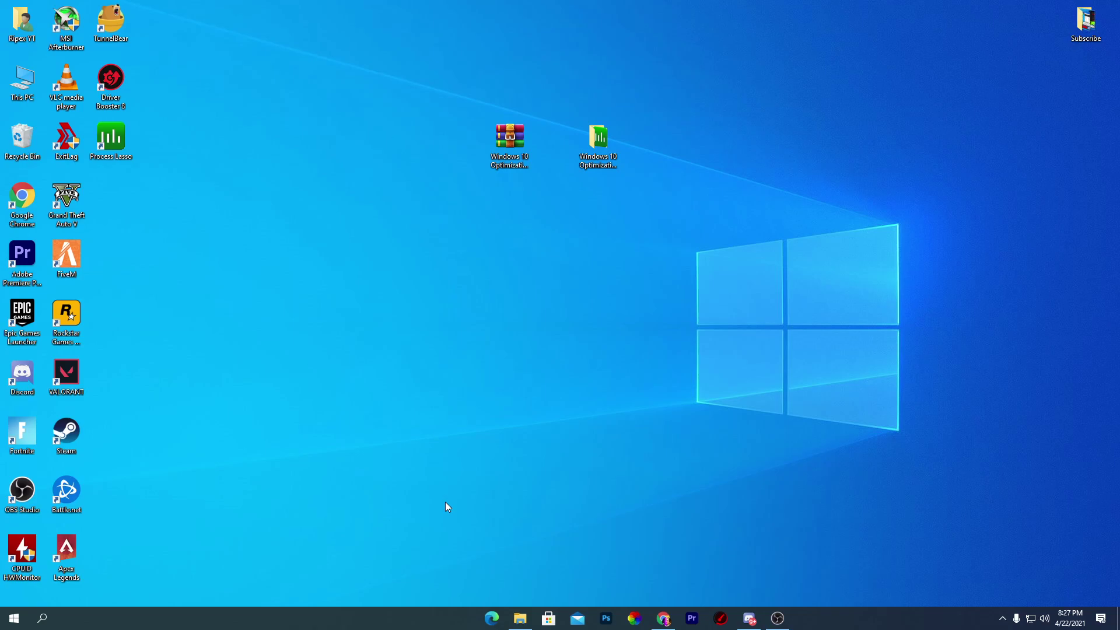
In System > Notifications & actions, turn off app notifications and device-setup suggestions.
{"action": "left_click", "coordinate": [14, 618]}
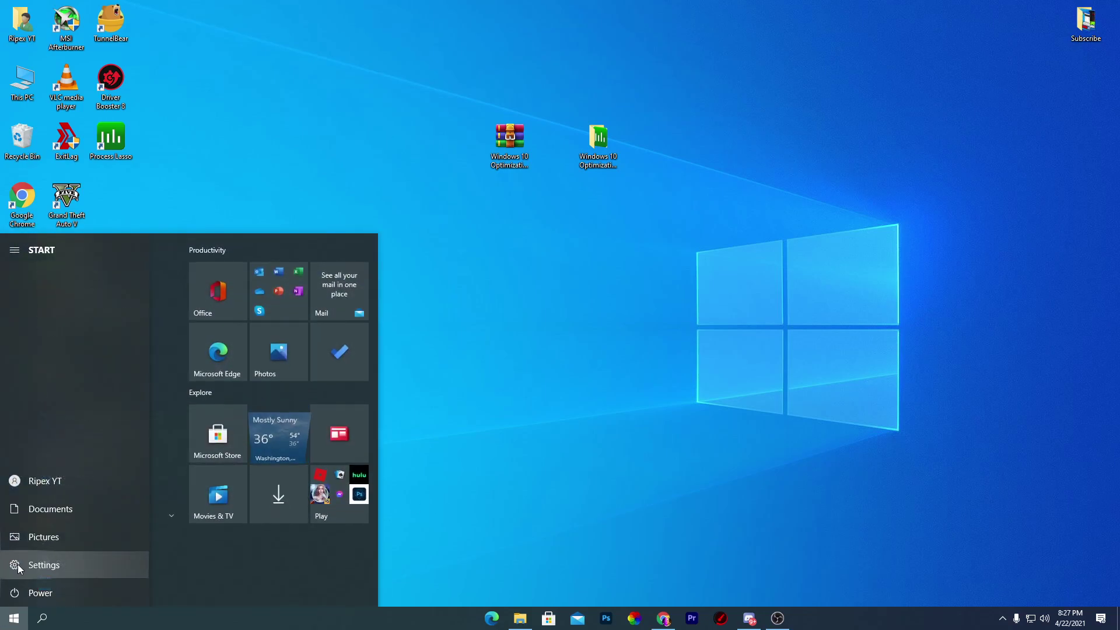
{"action": "left_click", "coordinate": [33, 562]}
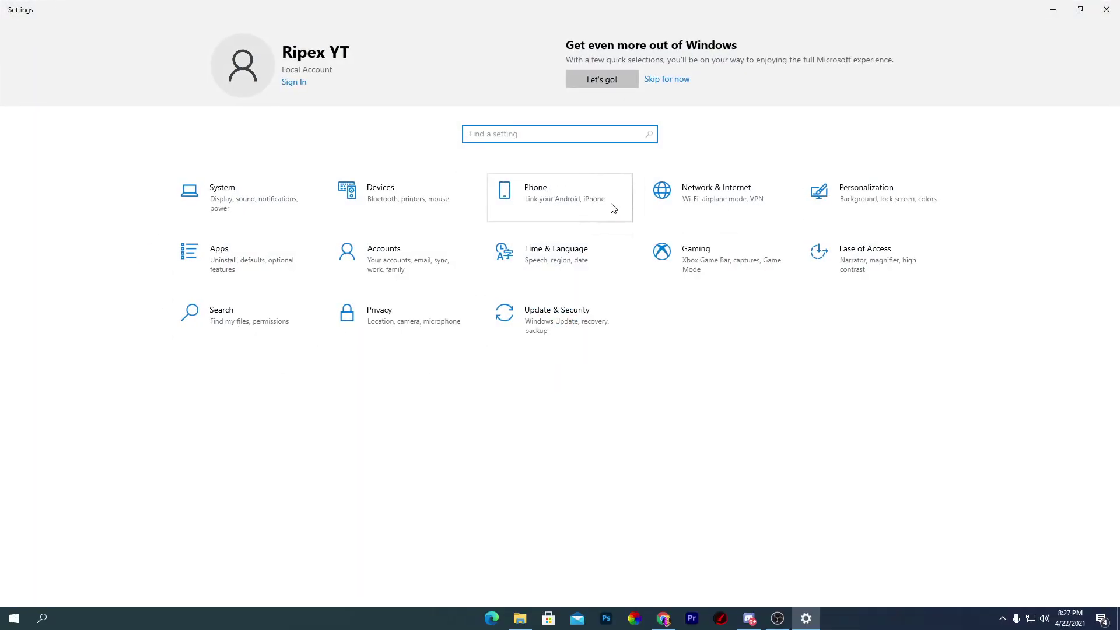
{"action": "left_click", "coordinate": [229, 204]}
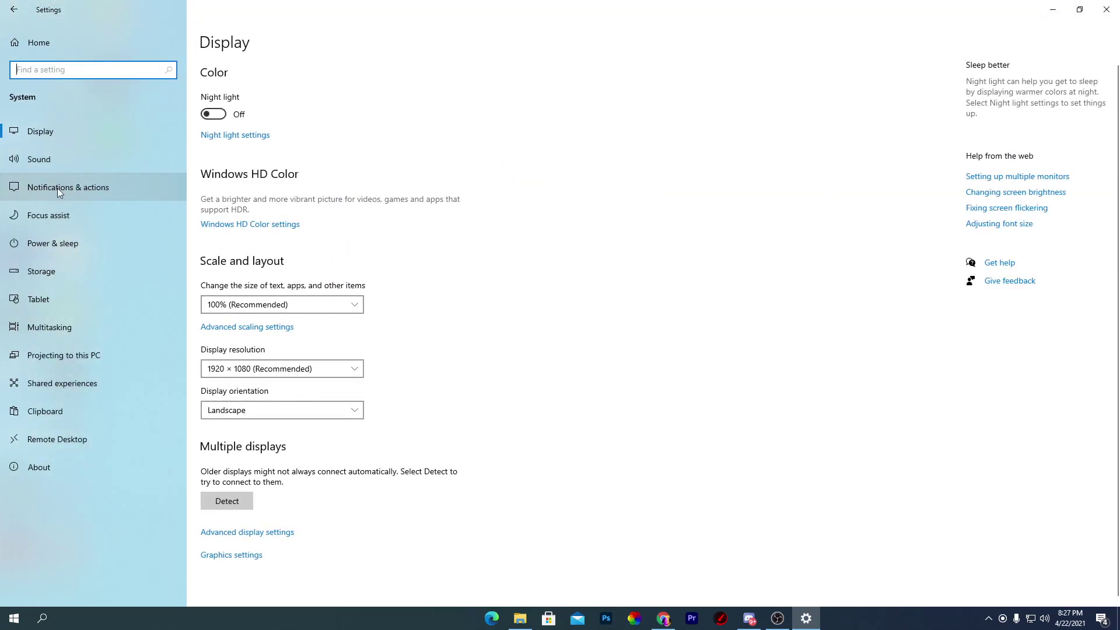
{"action": "left_click", "coordinate": [93, 188]}
{"action": "left_click", "coordinate": [213, 210]}
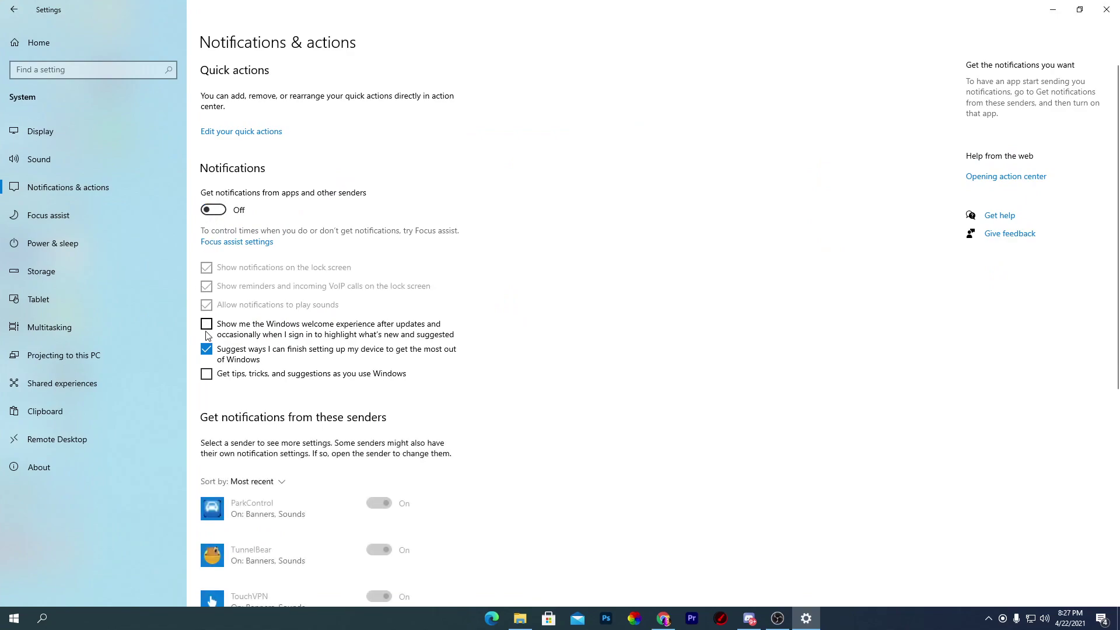
{"action": "left_click", "coordinate": [207, 349]}
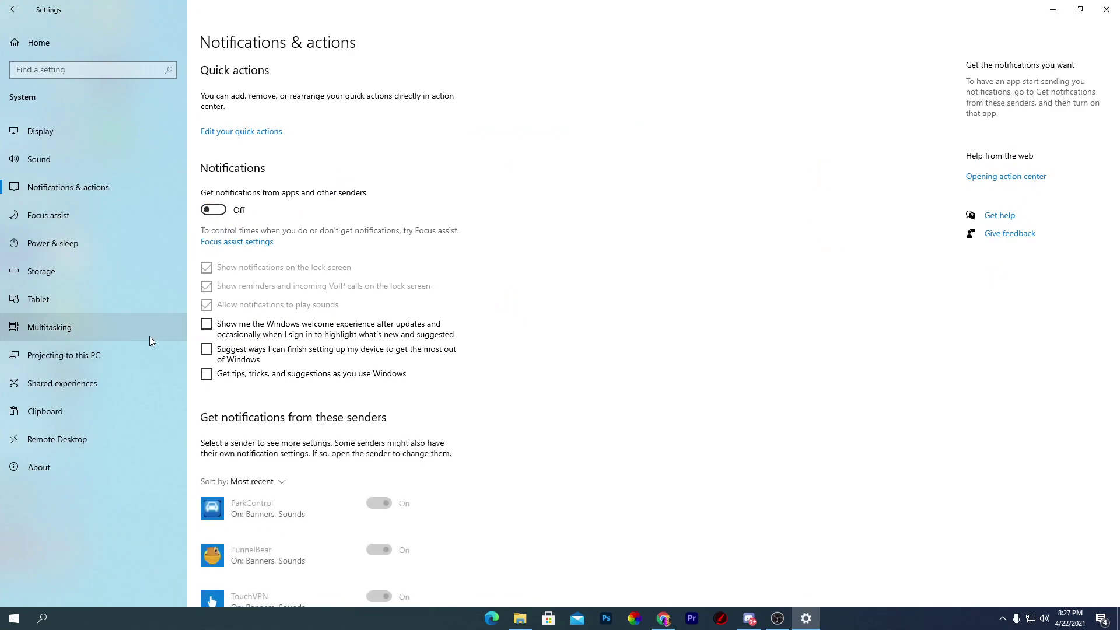
{"action": "left_click", "coordinate": [38, 46]}
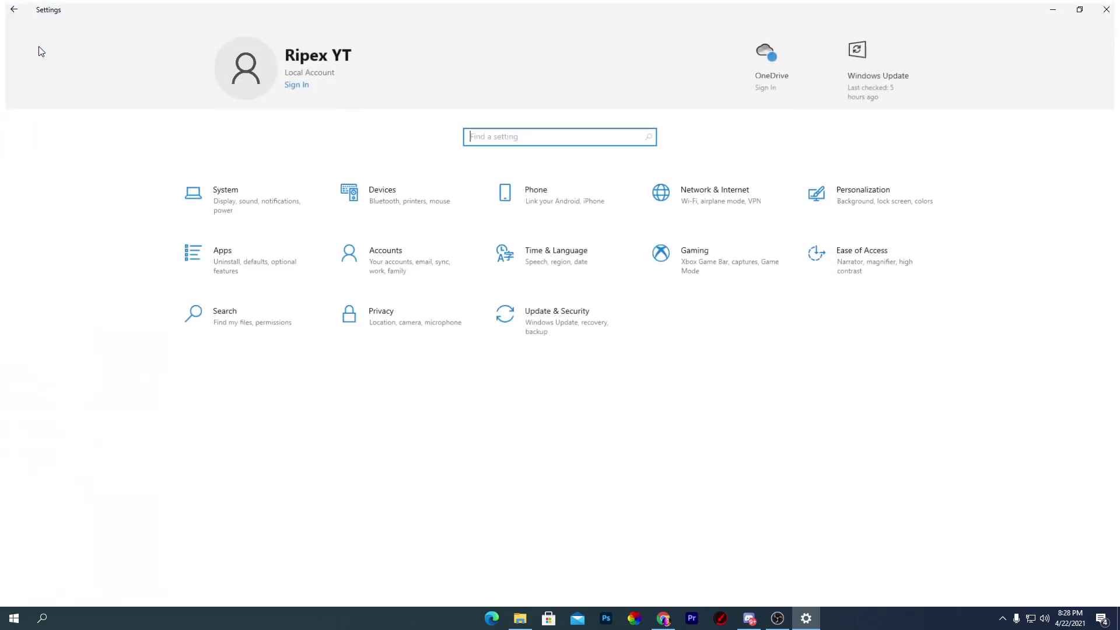
In Privacy > General, turn off advertising ID, language-list access and app-launch tracking.
{"action": "left_click", "coordinate": [396, 312]}
{"action": "left_click", "coordinate": [216, 123]}
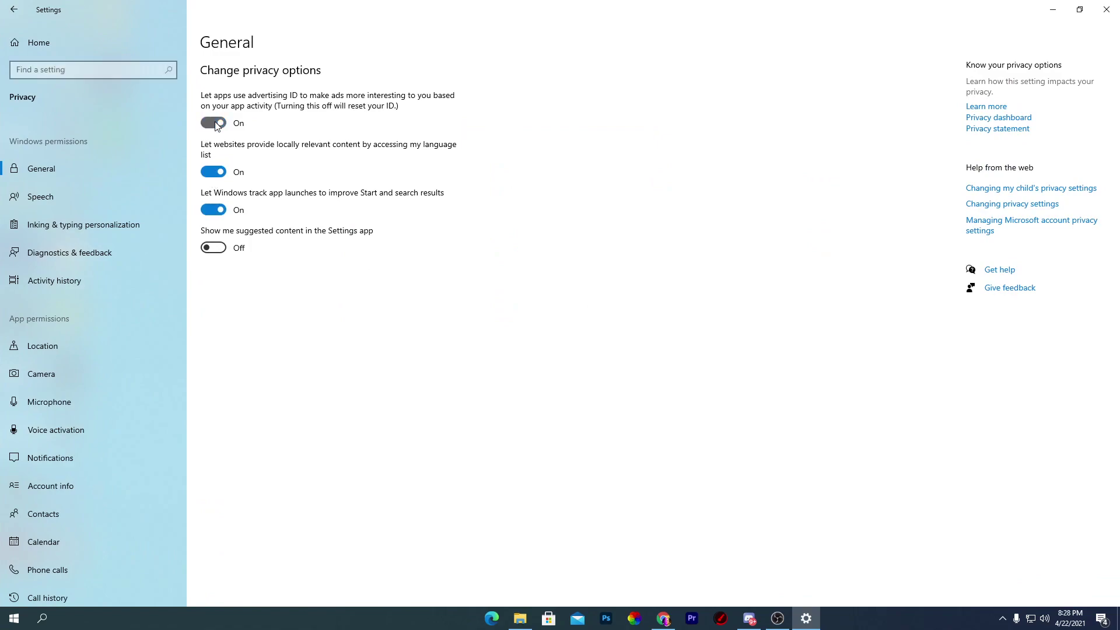
{"action": "left_click", "coordinate": [216, 172]}
{"action": "left_click", "coordinate": [215, 210]}
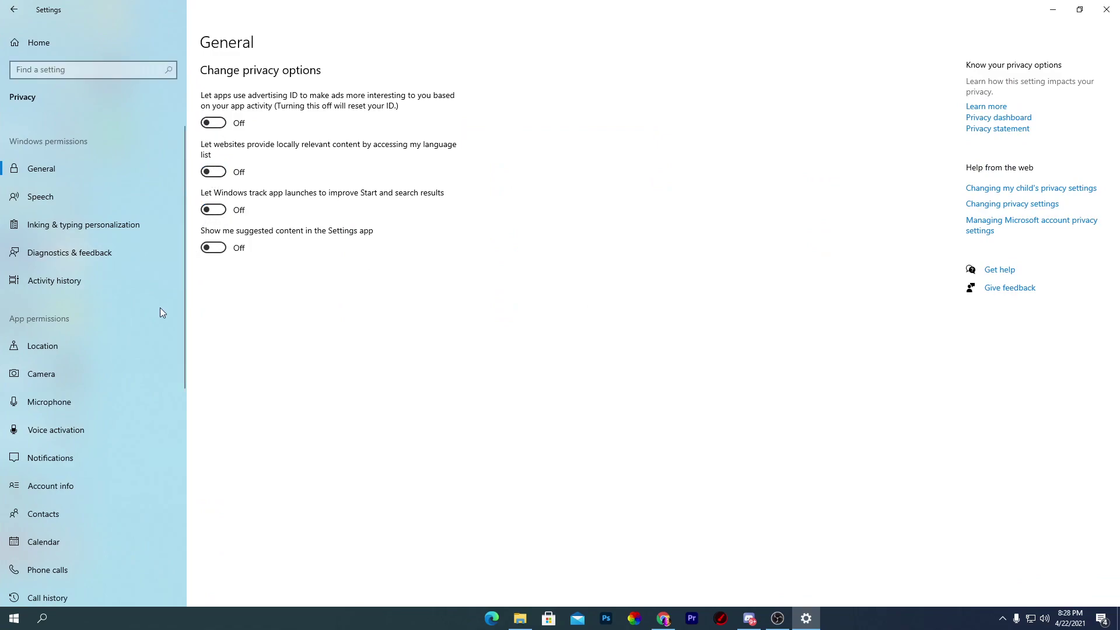
{"action": "scroll", "coordinate": [130, 374], "scroll_direction": "down", "scroll_amount": 3}
{"action": "scroll", "coordinate": [127, 369], "scroll_direction": "down", "scroll_amount": 1}
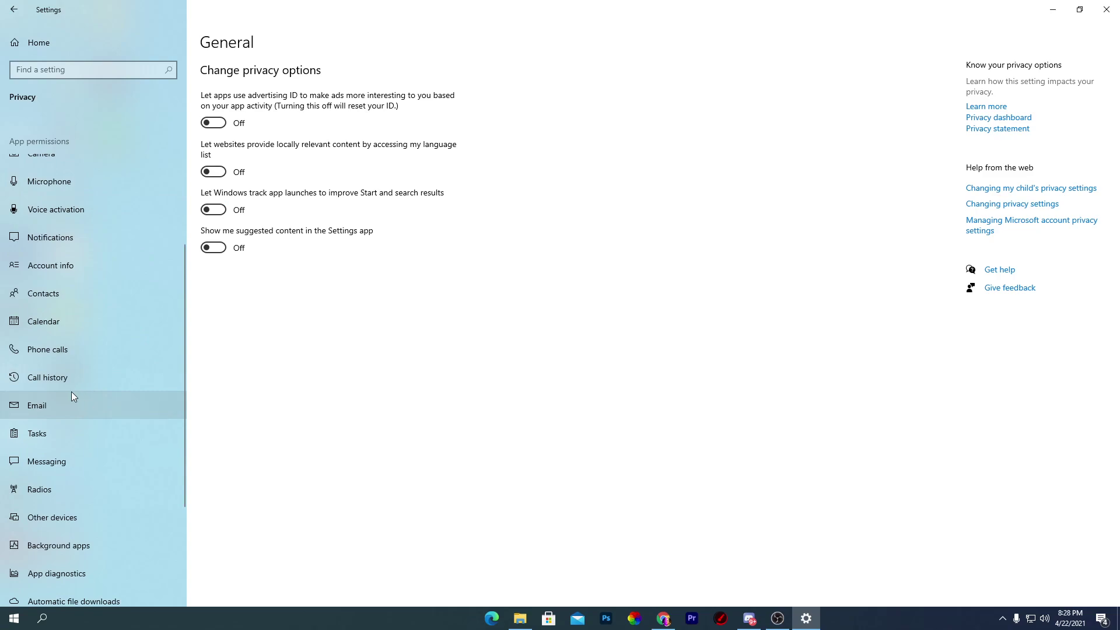
{"action": "scroll", "coordinate": [118, 432], "scroll_direction": "down", "scroll_amount": 4}
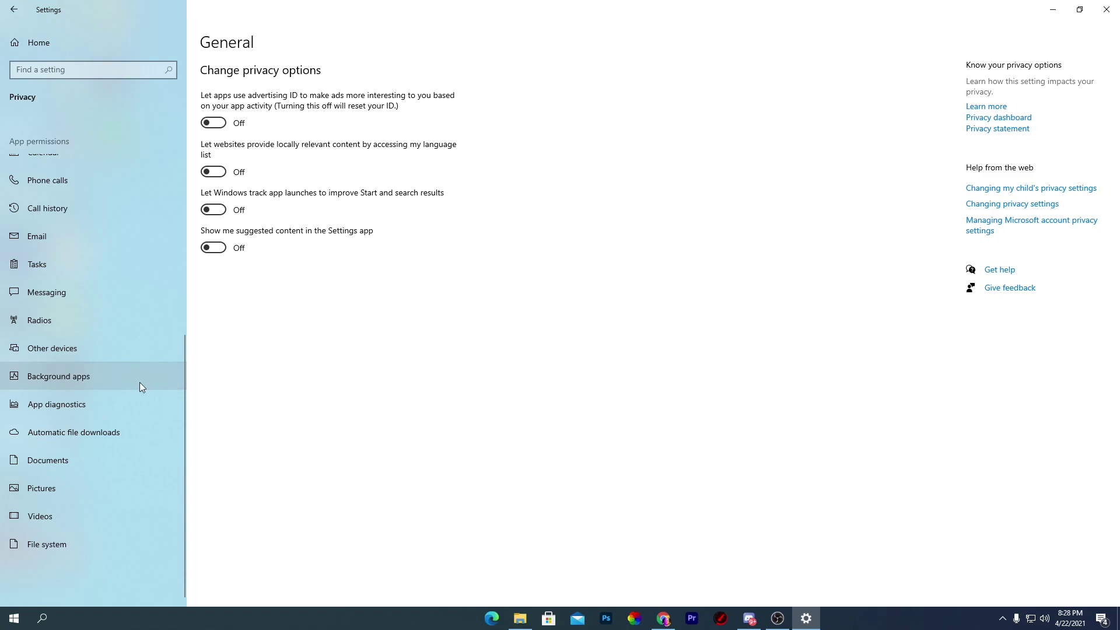
Leave 'Let apps run in the background' turned Off on the Background apps page.
{"action": "left_click", "coordinate": [40, 382]}
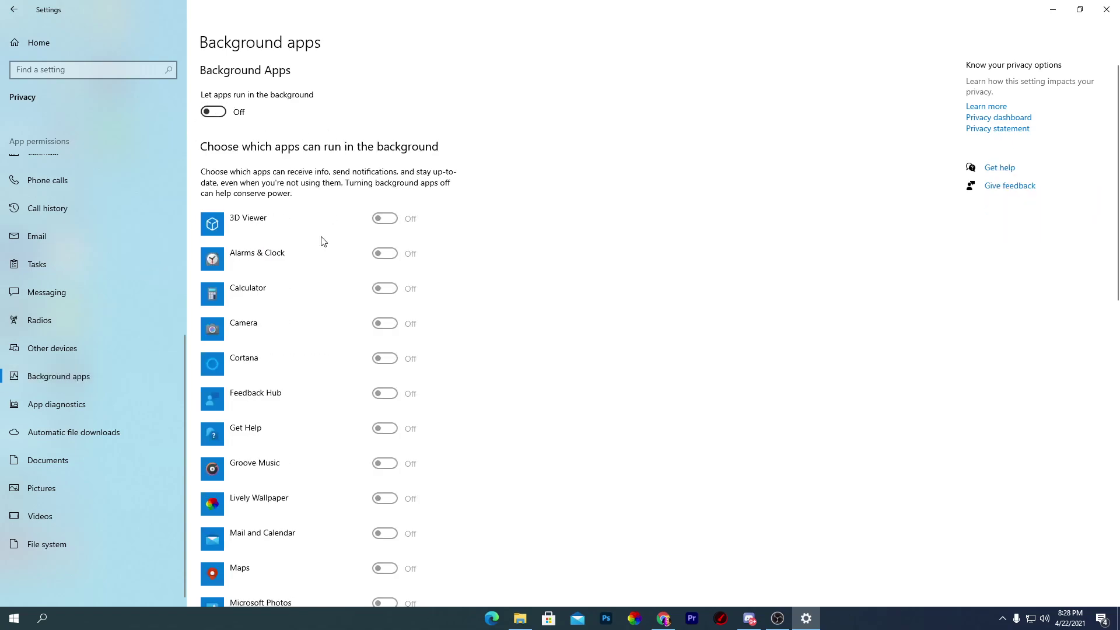
{"action": "scroll", "coordinate": [362, 467], "scroll_direction": "down", "scroll_amount": 10}
{"action": "scroll", "coordinate": [338, 472], "scroll_direction": "up", "scroll_amount": 10}
{"action": "left_click", "coordinate": [216, 112]}
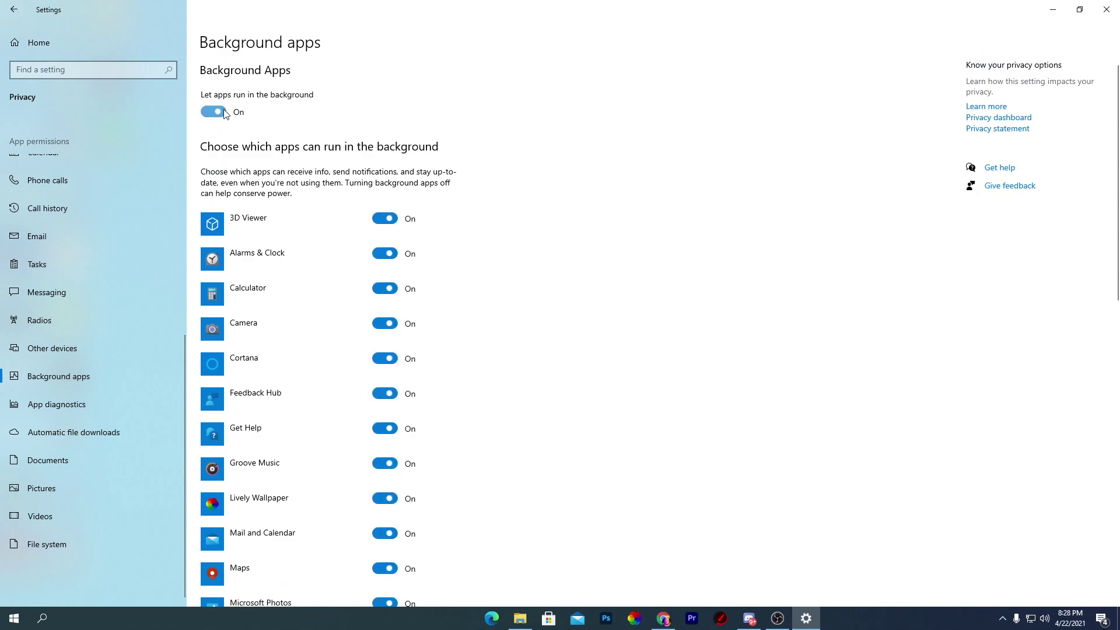
{"action": "left_click", "coordinate": [216, 112]}
{"action": "scroll", "coordinate": [331, 363], "scroll_direction": "down", "scroll_amount": 6}
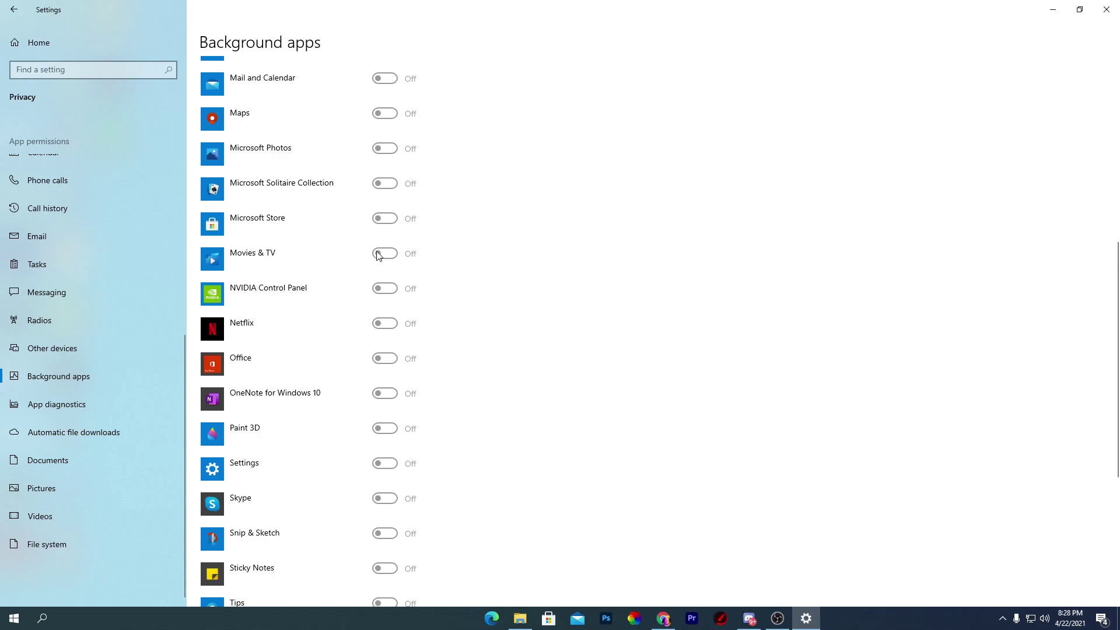
Turn off 'Allow downloads from other PCs' under Update & Security > Delivery Optimization.
{"action": "left_click", "coordinate": [50, 41]}
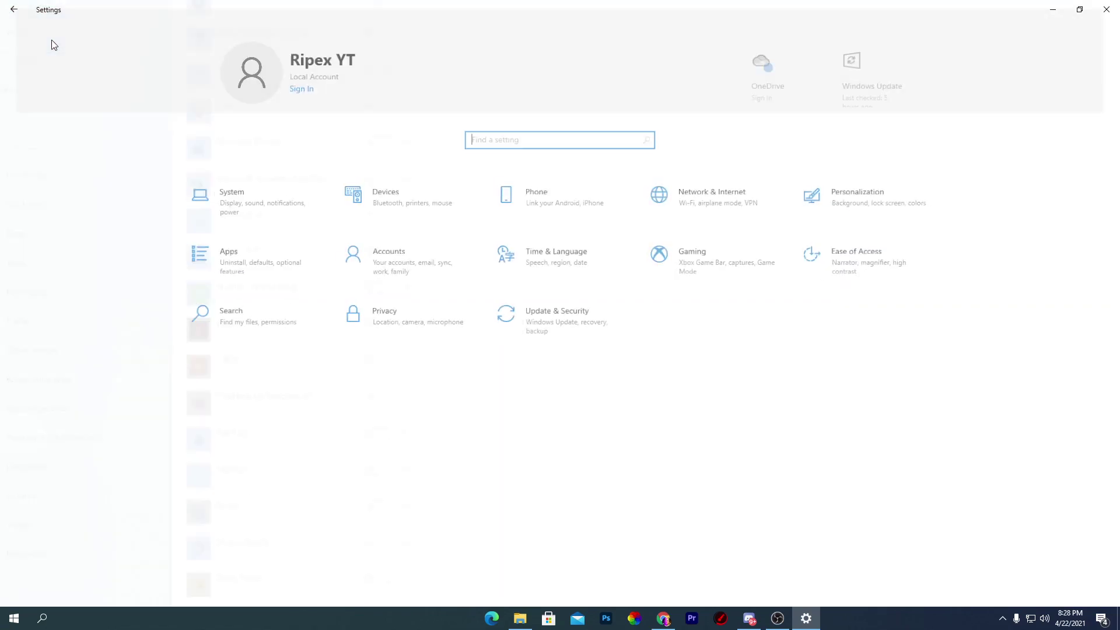
{"action": "left_click", "coordinate": [565, 327]}
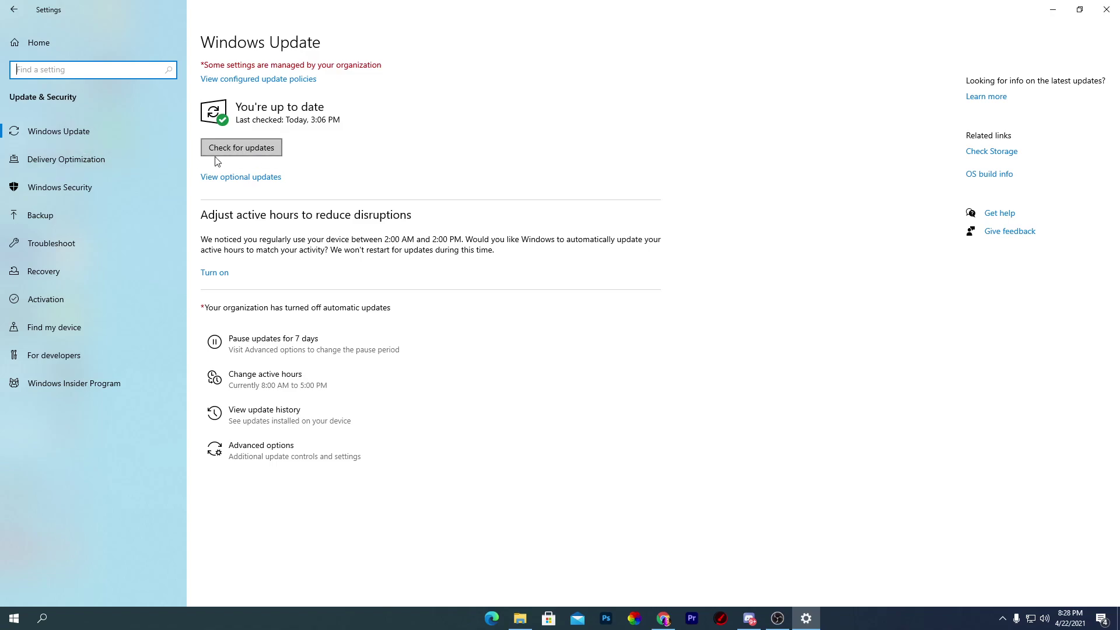
{"action": "left_click", "coordinate": [75, 161]}
{"action": "left_click", "coordinate": [213, 272]}
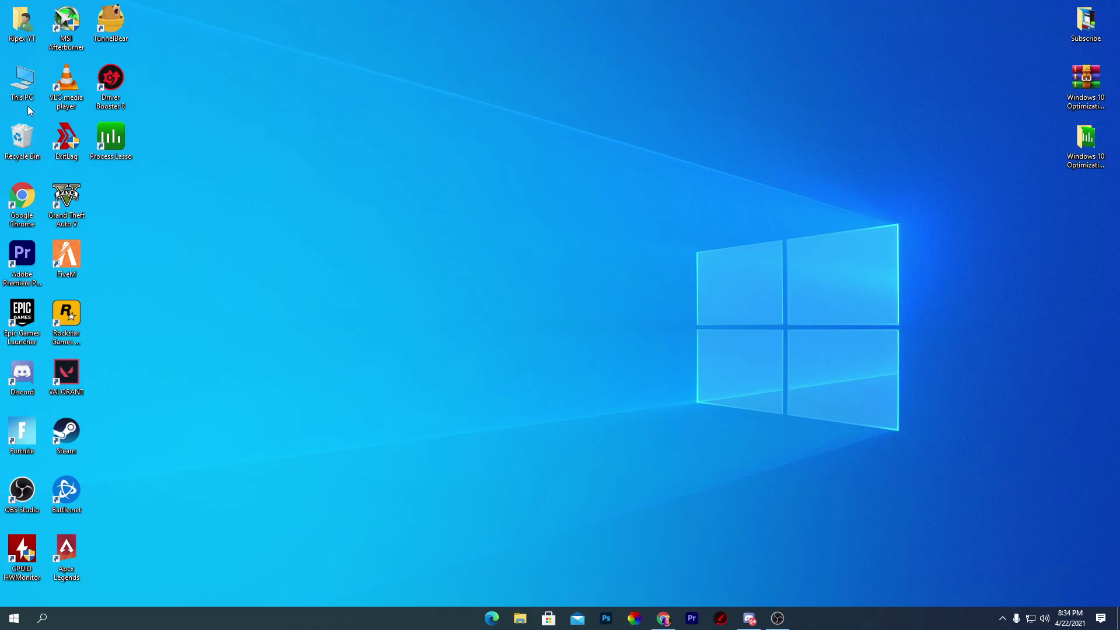
From This PC's advanced system settings, set visual effects to 'Adjust for best performance' and apply.
{"action": "right_click", "coordinate": [18, 80]}
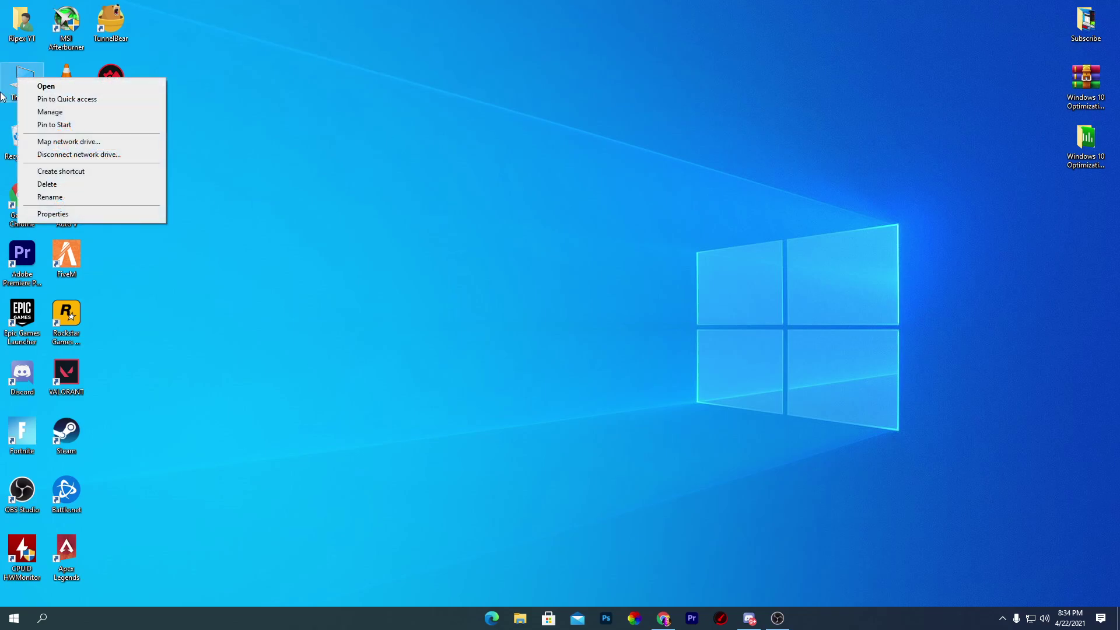
{"action": "left_click", "coordinate": [46, 213]}
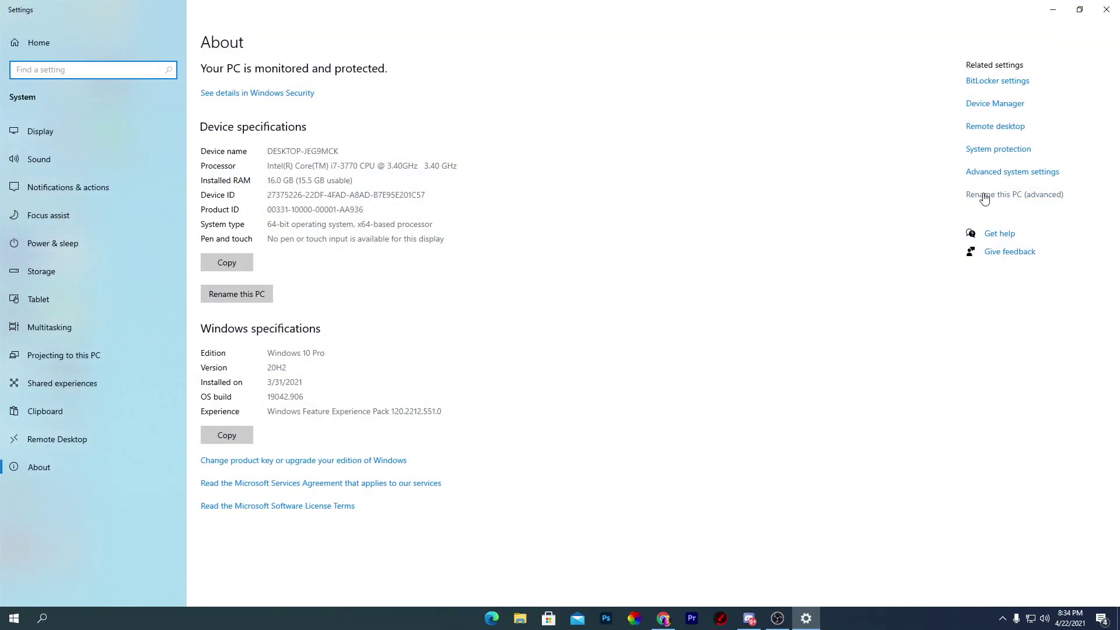
{"action": "left_click", "coordinate": [990, 252]}
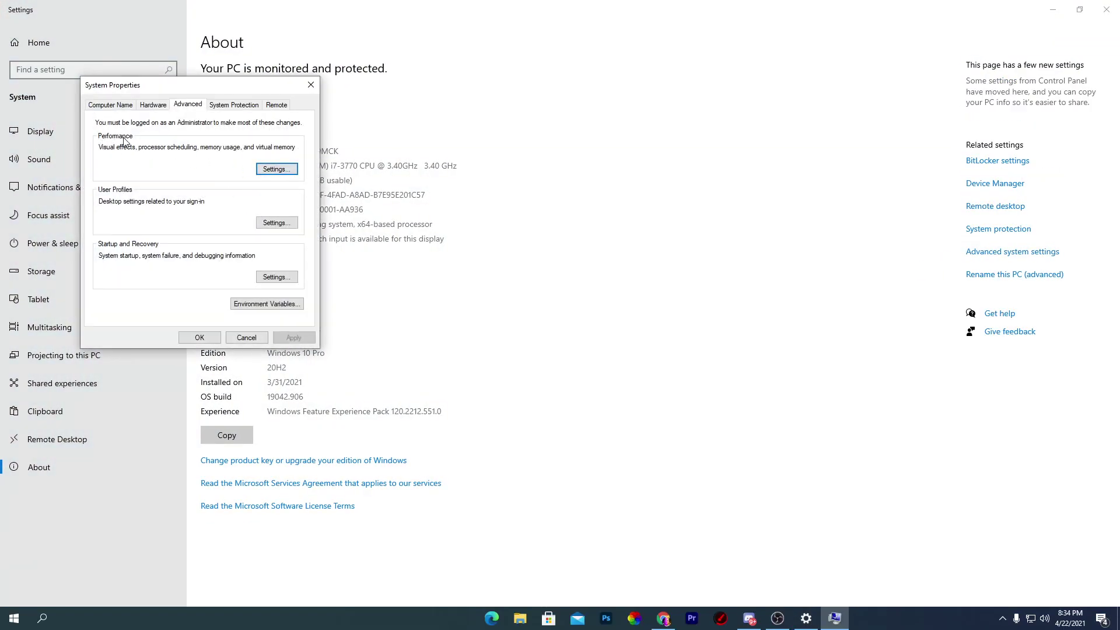
{"action": "left_click", "coordinate": [280, 170]}
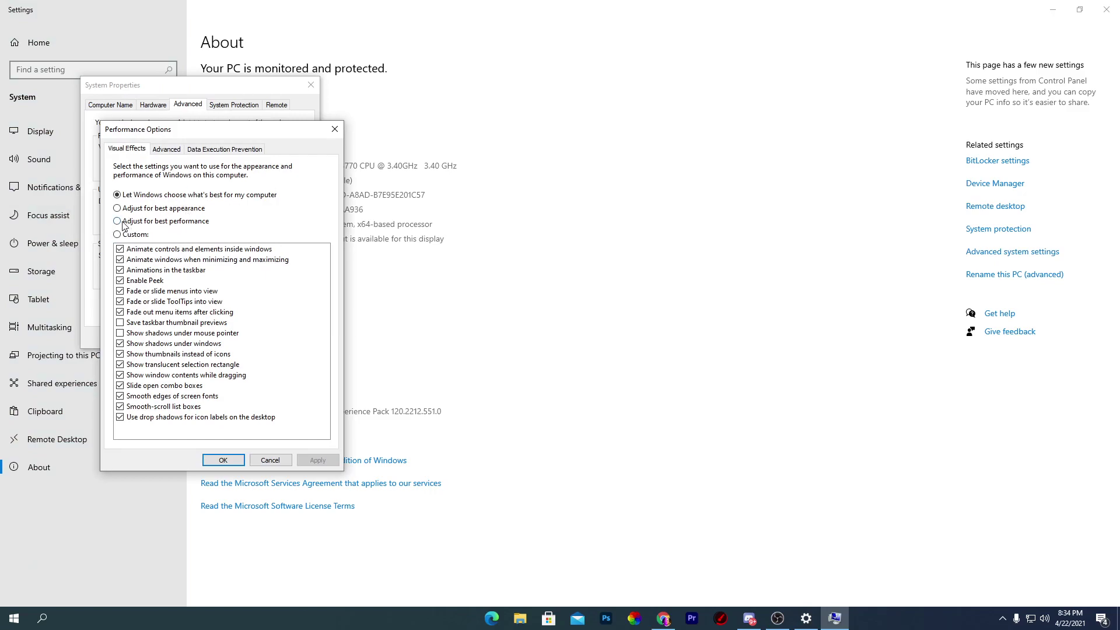
{"action": "left_click", "coordinate": [175, 224]}
{"action": "left_click", "coordinate": [318, 460]}
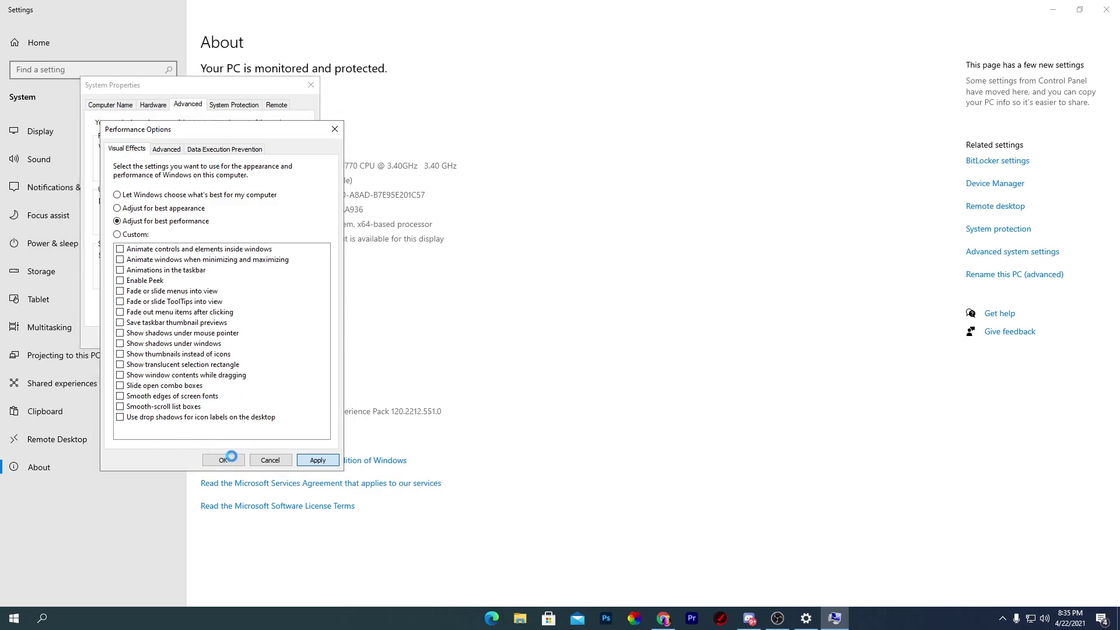
{"action": "left_click", "coordinate": [230, 459]}
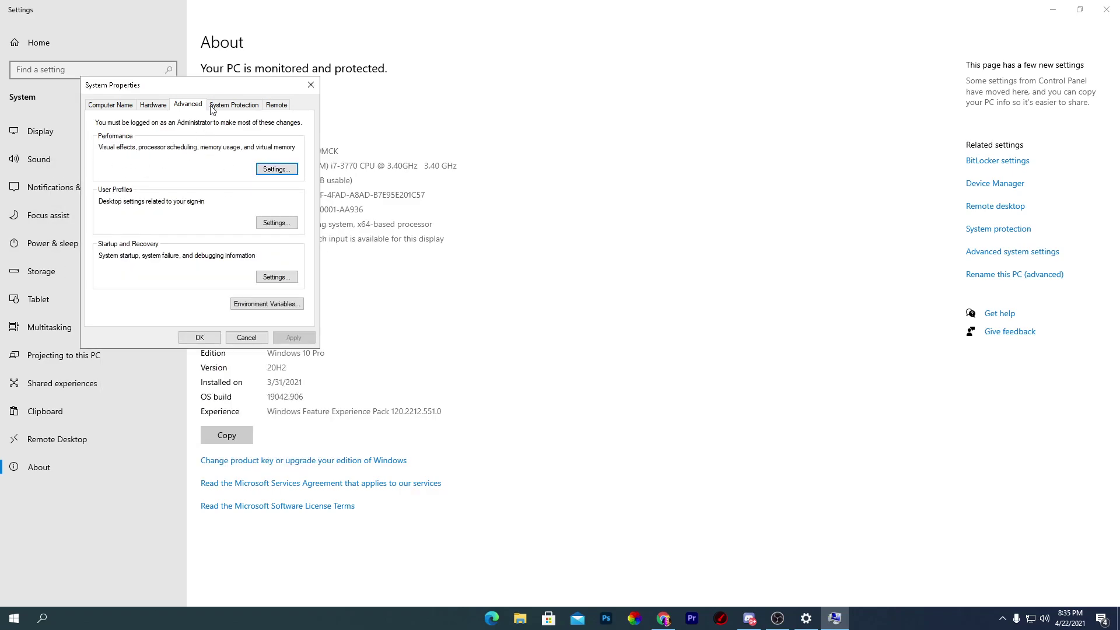
In Virtual Memory, drop automatic management and set the drive to No paging file.
{"action": "left_click", "coordinate": [278, 171]}
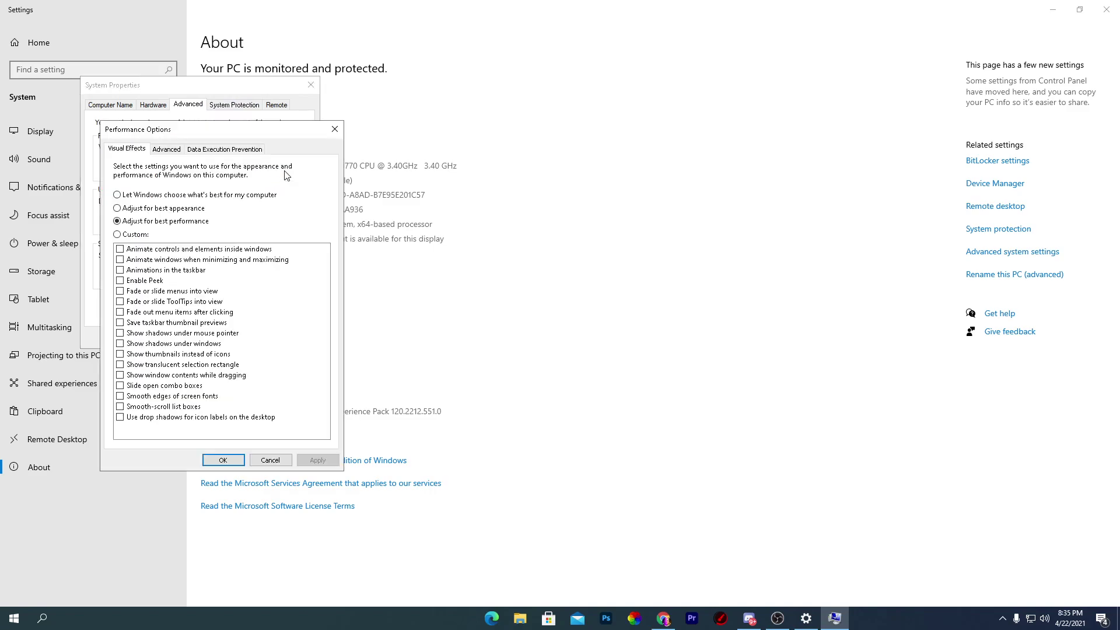
{"action": "left_click", "coordinate": [173, 151]}
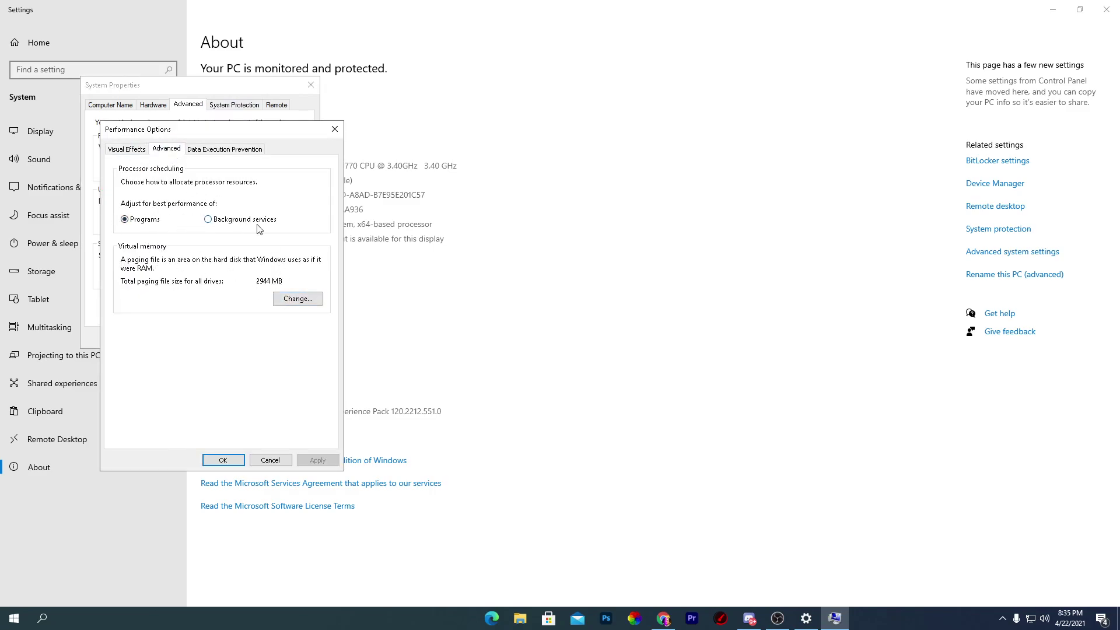
{"action": "left_click", "coordinate": [298, 300]}
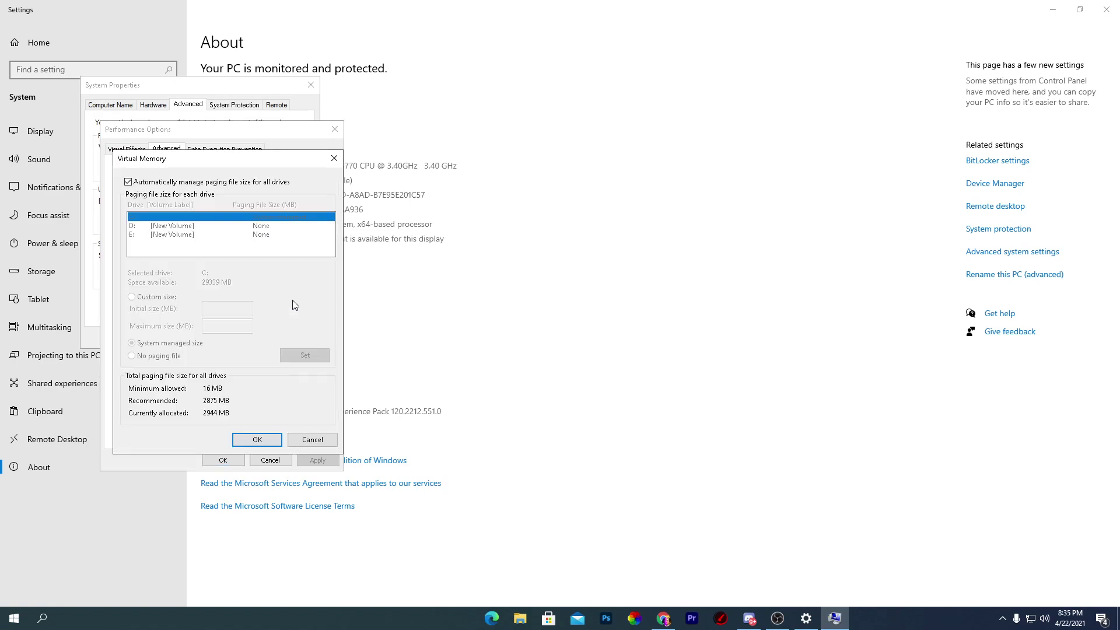
{"action": "left_click", "coordinate": [129, 181]}
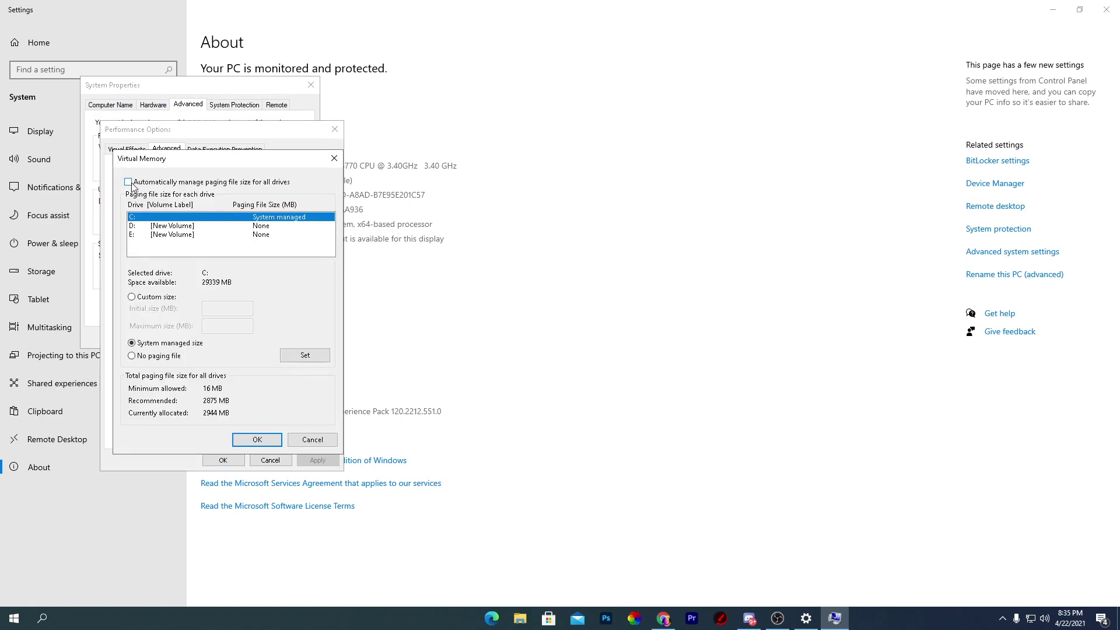
{"action": "left_click", "coordinate": [145, 358]}
{"action": "left_click", "coordinate": [257, 440]}
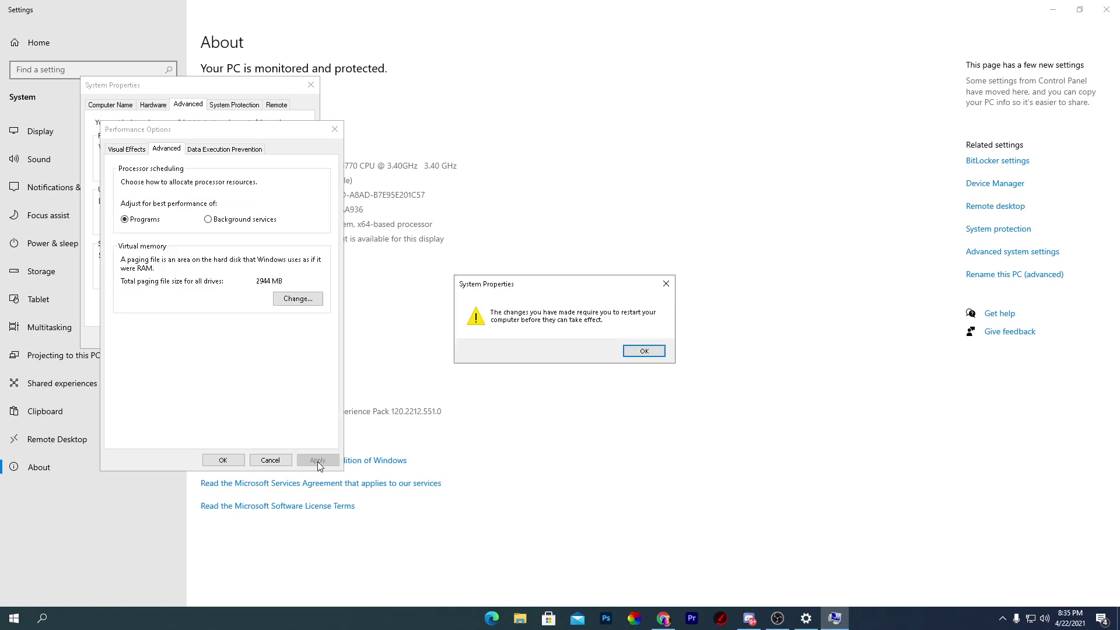
Acknowledge the restart notice and confirm Performance Options and System Properties.
{"action": "left_click", "coordinate": [643, 351]}
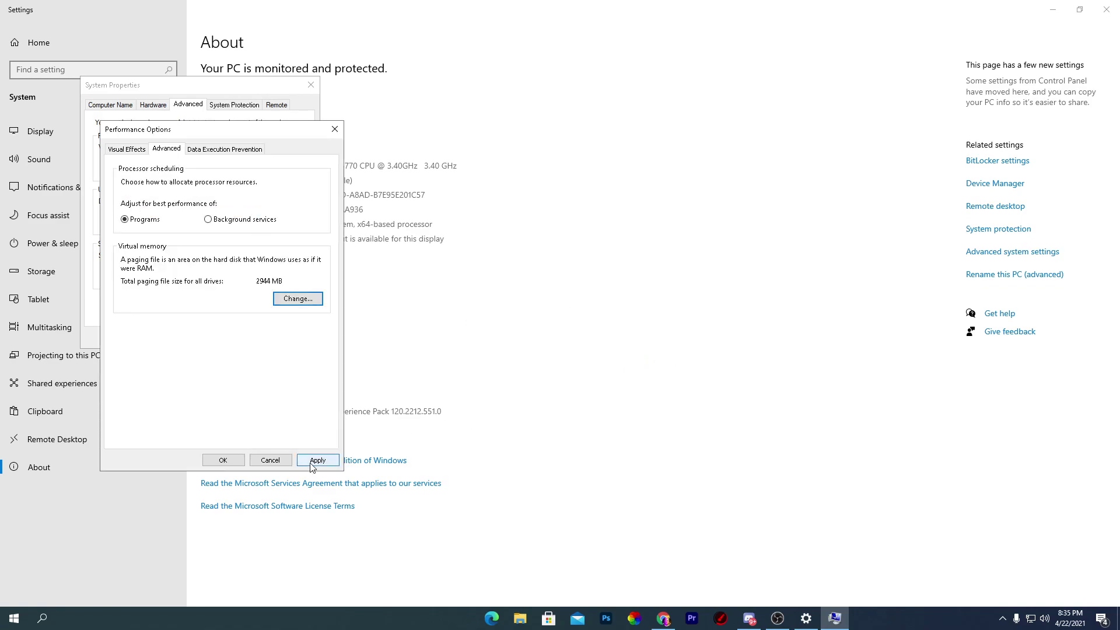
{"action": "left_click", "coordinate": [221, 459]}
{"action": "left_click", "coordinate": [199, 337]}
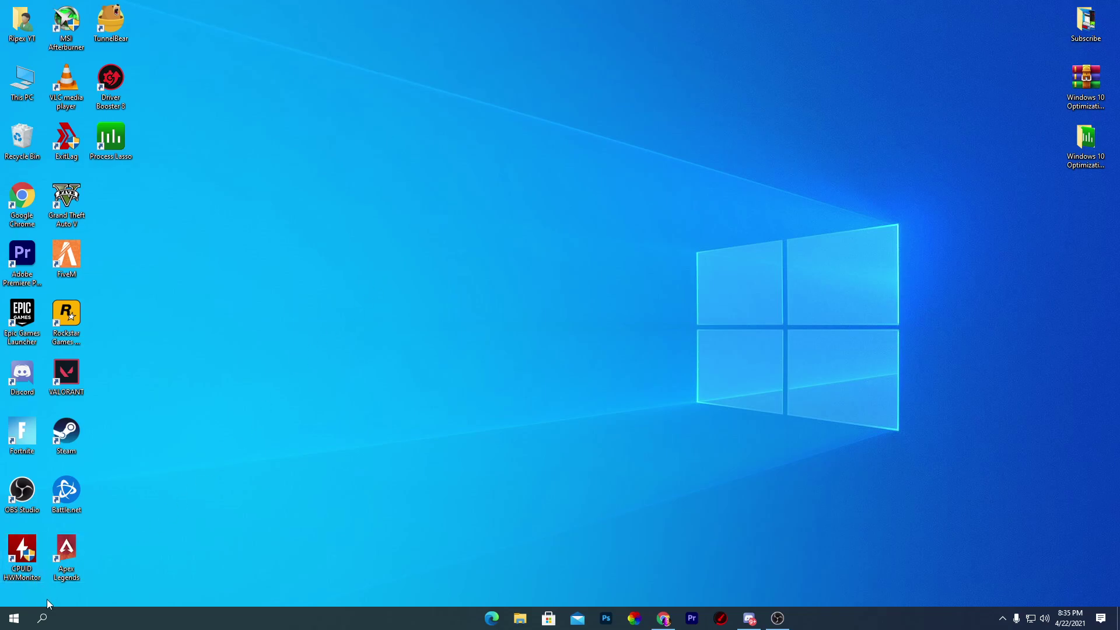
Search 'power' and reach Power Options via Power & sleep's Additional power settings.
{"action": "left_click", "coordinate": [46, 619]}
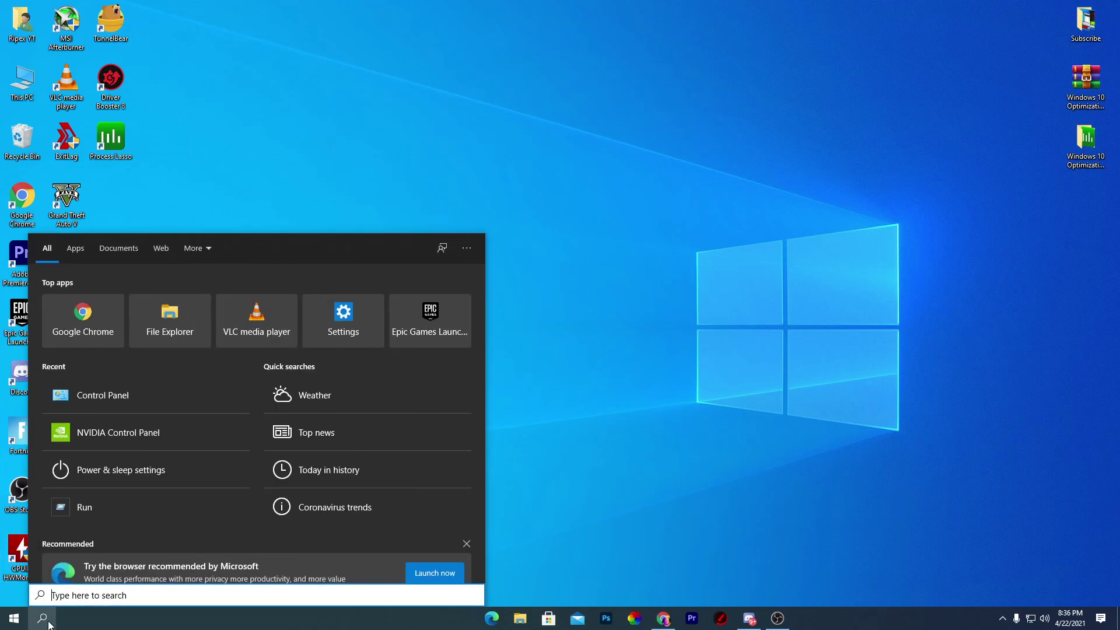
{"action": "type", "text": "power"}
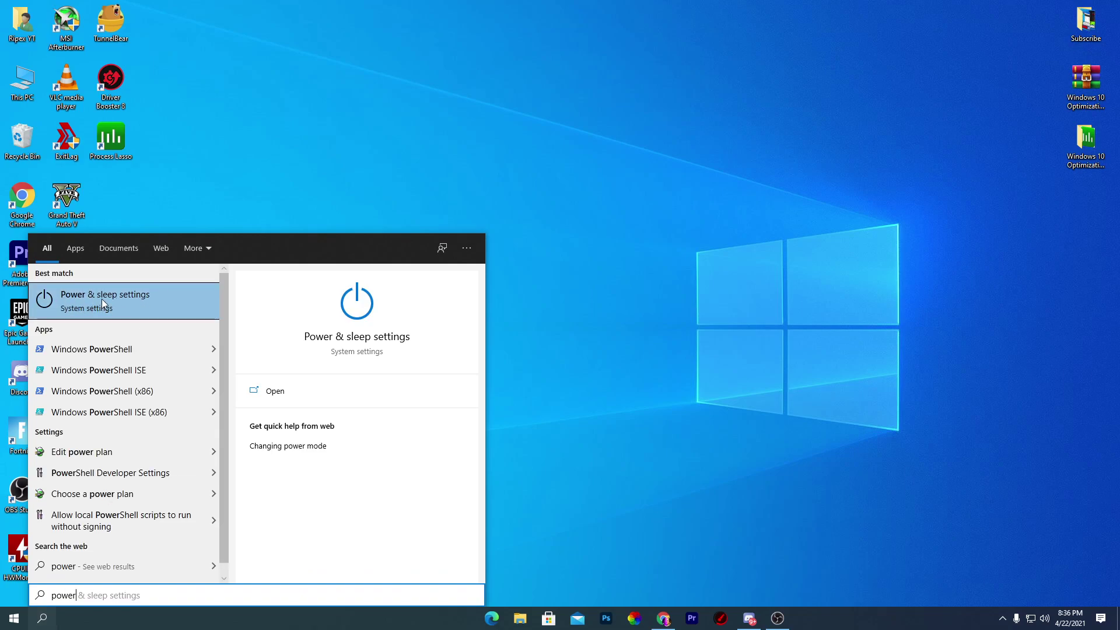
{"action": "left_click", "coordinate": [87, 302]}
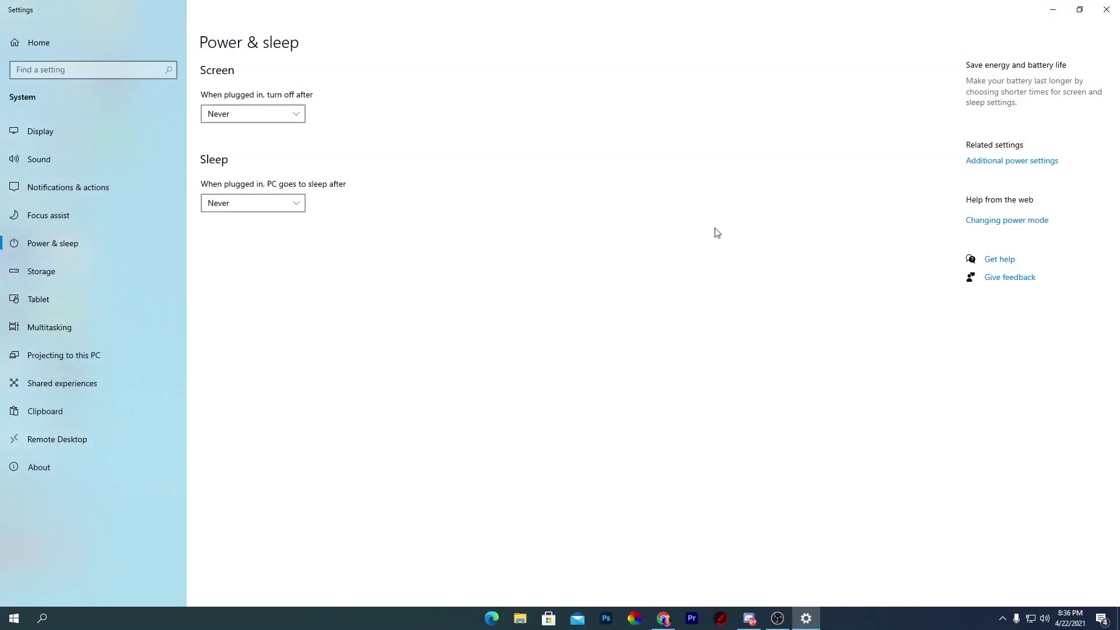
{"action": "left_click", "coordinate": [1028, 166]}
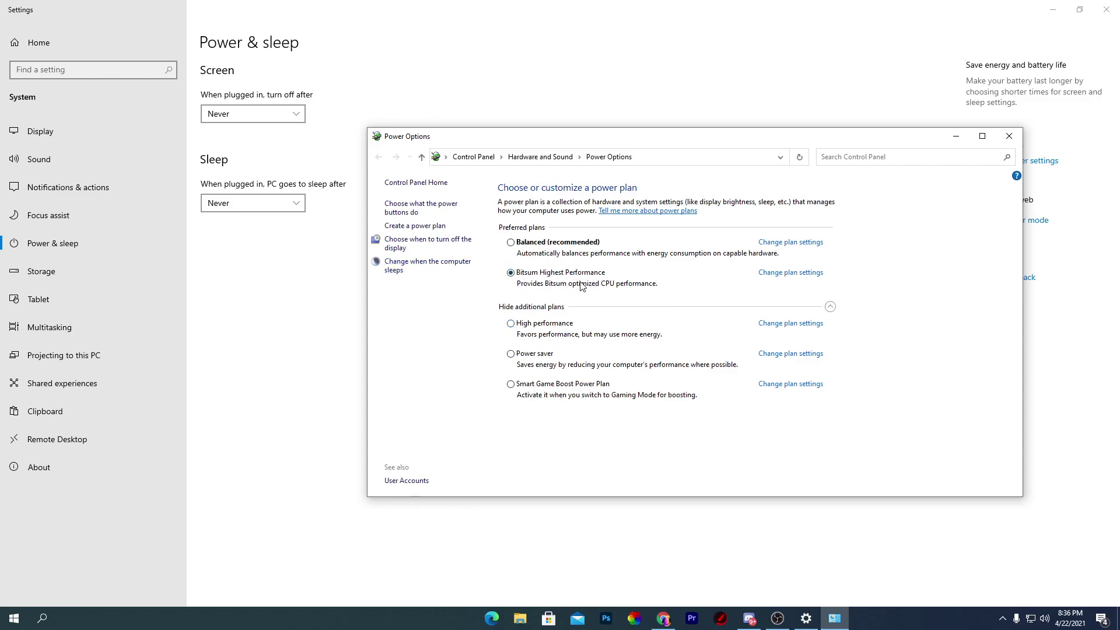
Verify Bitsum Highest Performance's minimum and maximum processor states are 100% in advanced power settings.
{"action": "left_click", "coordinate": [787, 276]}
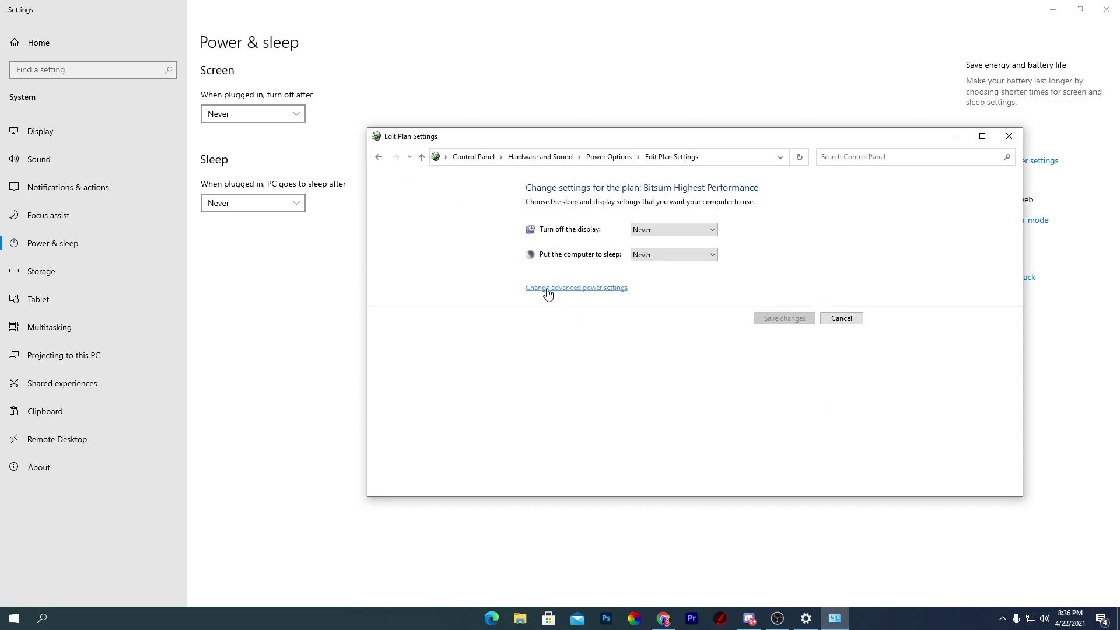
{"action": "left_click", "coordinate": [600, 288]}
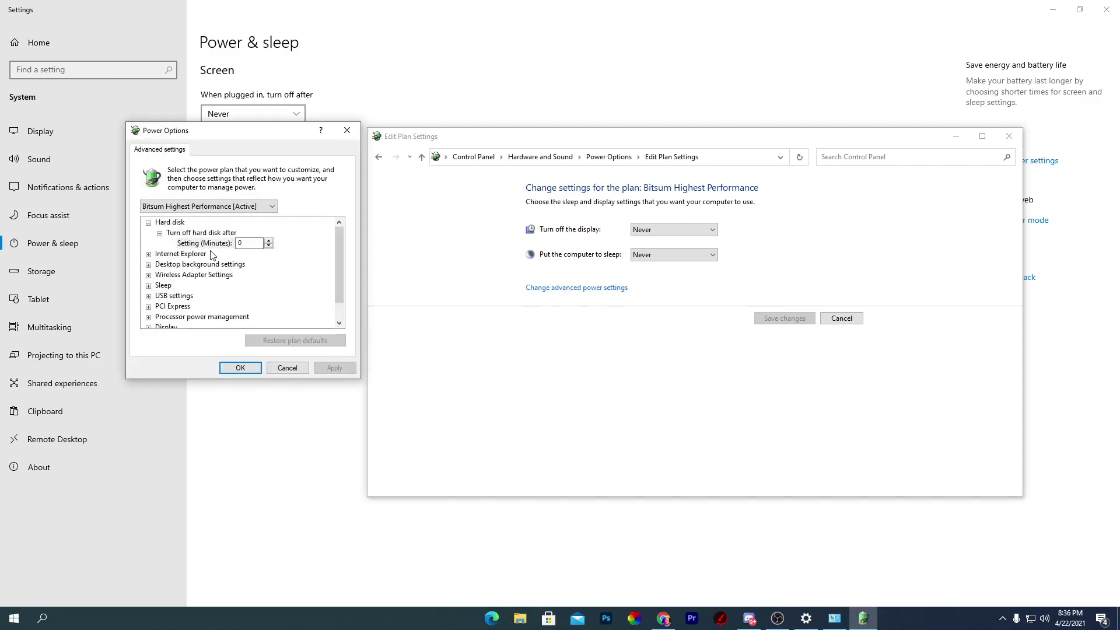
{"action": "scroll", "coordinate": [287, 288], "scroll_direction": "down", "scroll_amount": 1}
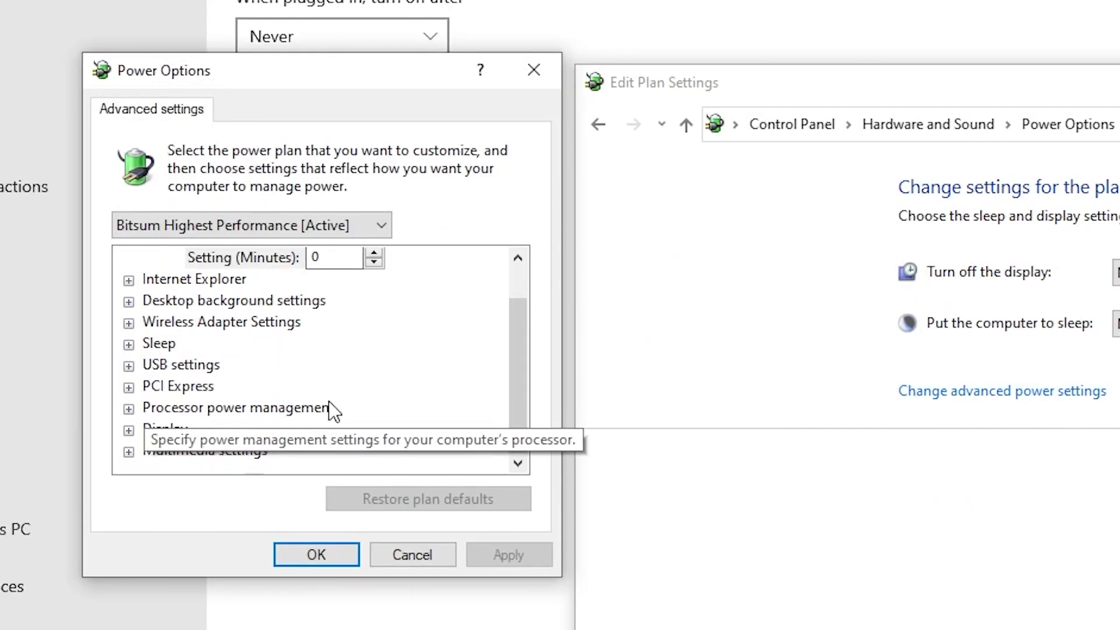
{"action": "left_click", "coordinate": [131, 409]}
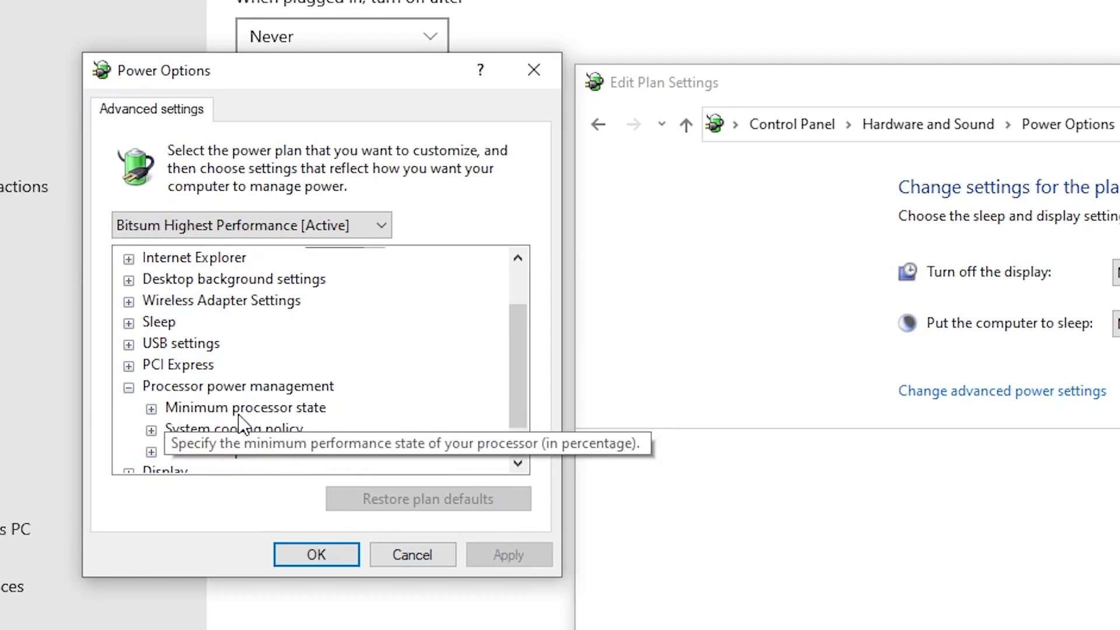
{"action": "left_click", "coordinate": [151, 409]}
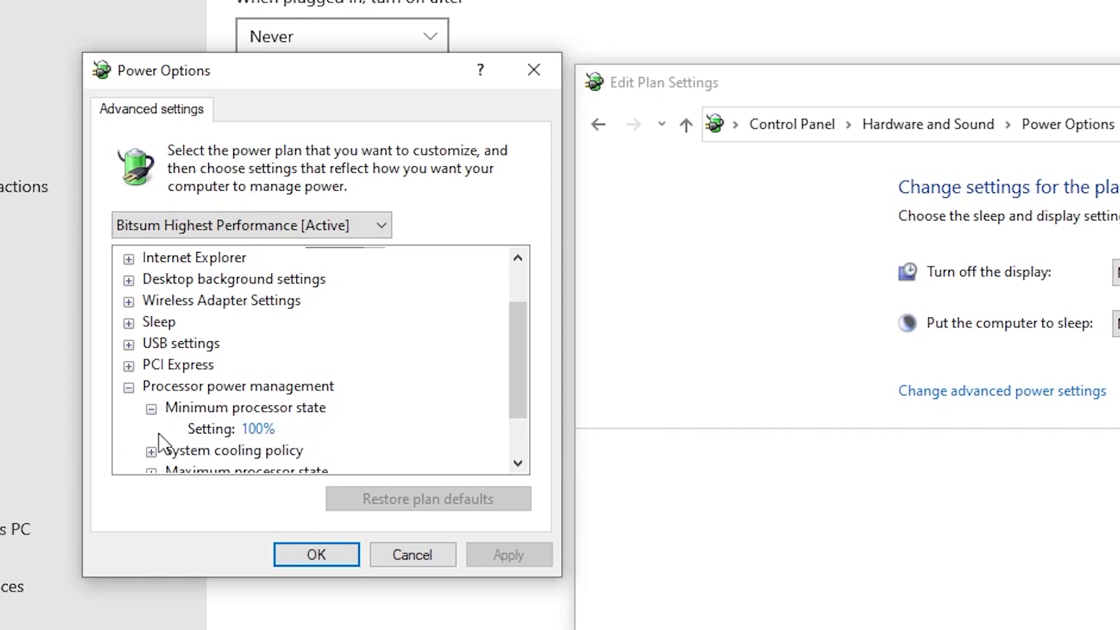
{"action": "scroll", "coordinate": [302, 411], "scroll_direction": "down", "scroll_amount": 1}
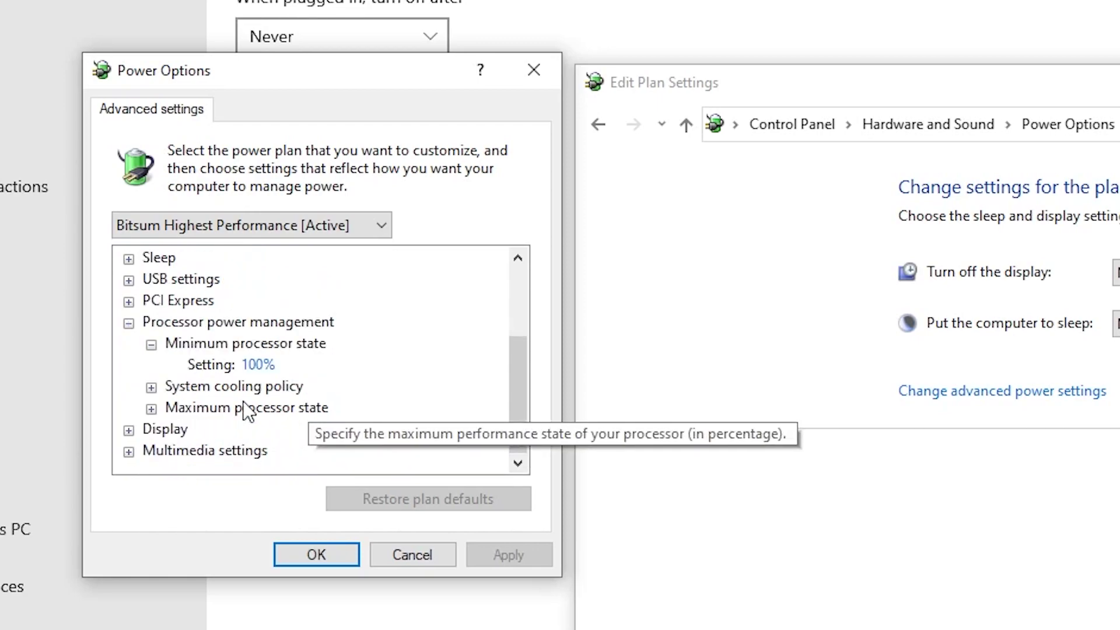
{"action": "left_click", "coordinate": [151, 409]}
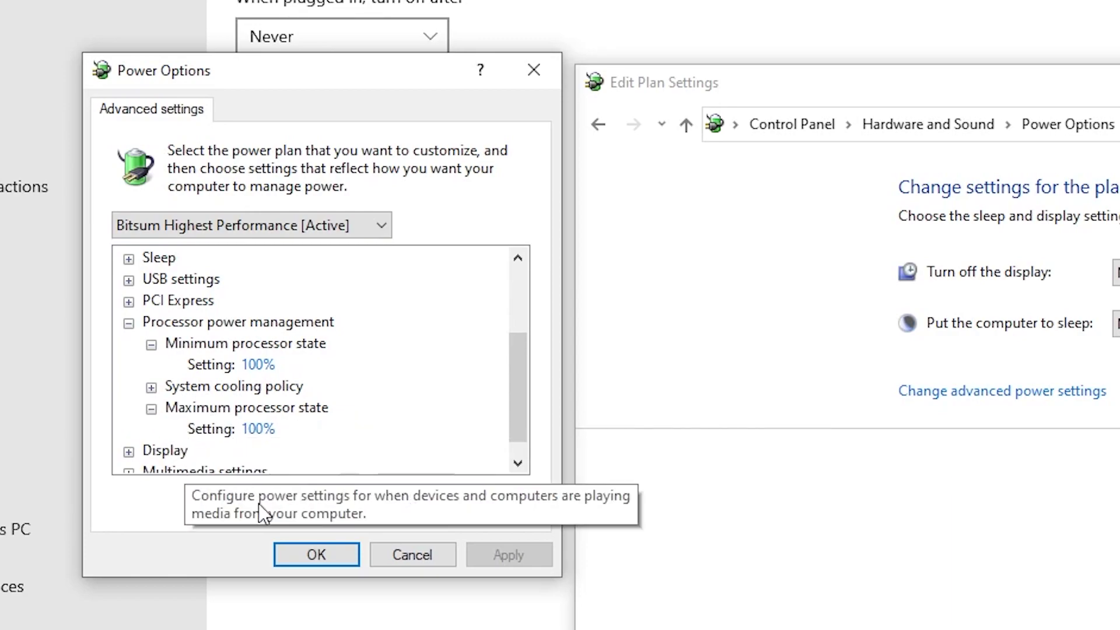
{"action": "left_click", "coordinate": [299, 553]}
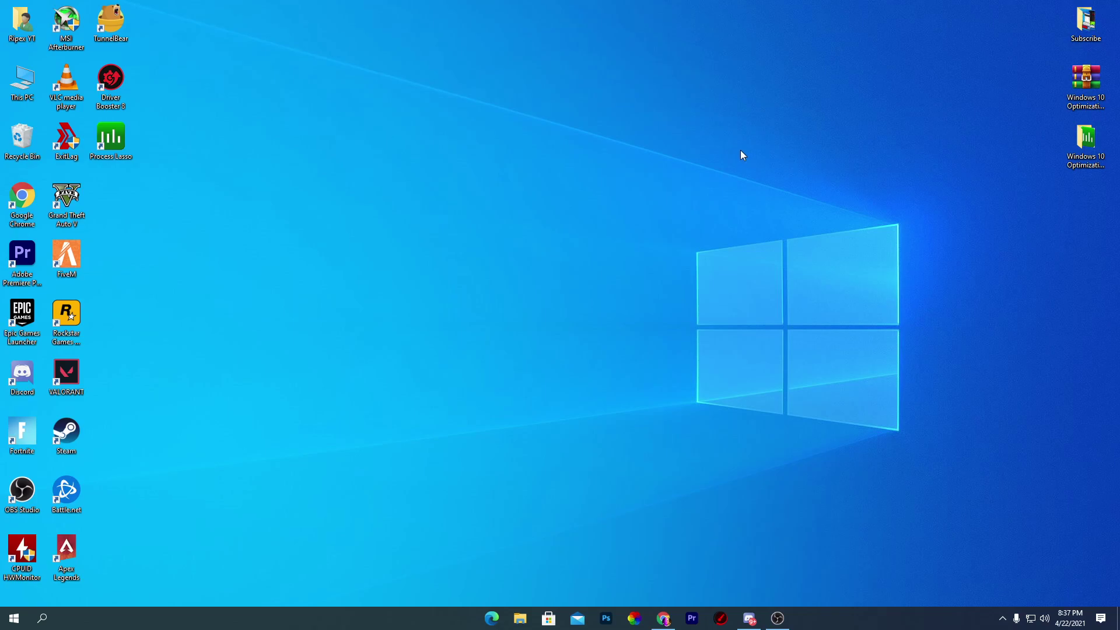
Open the Compatibility properties of GTA5 in the D:\GTAV folder.
{"action": "double_click", "coordinate": [14, 86]}
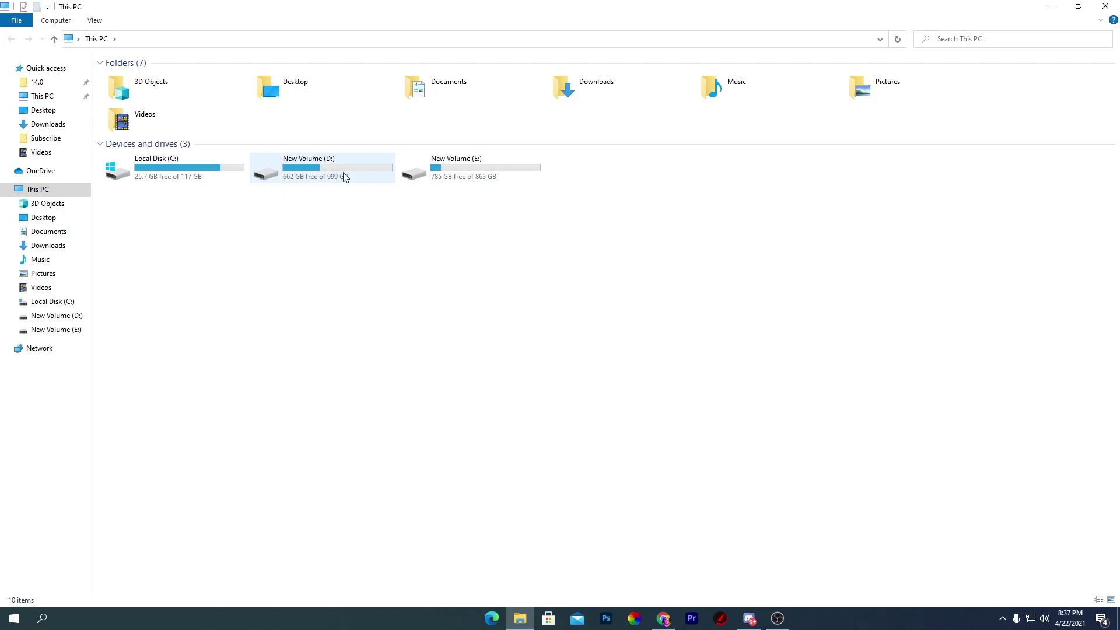
{"action": "double_click", "coordinate": [344, 175]}
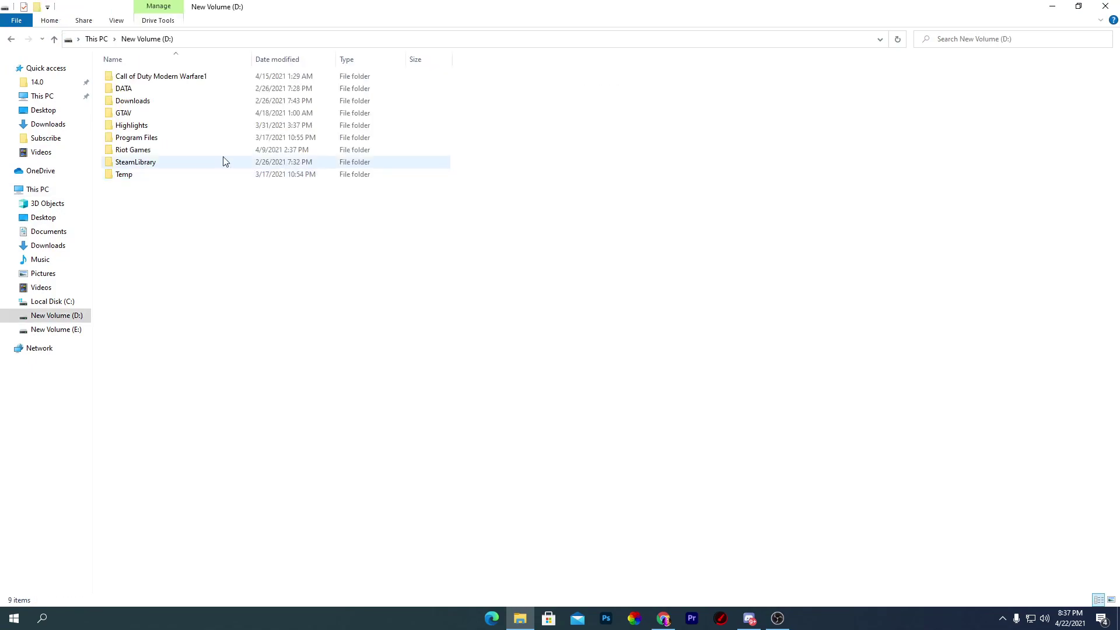
{"action": "double_click", "coordinate": [139, 113]}
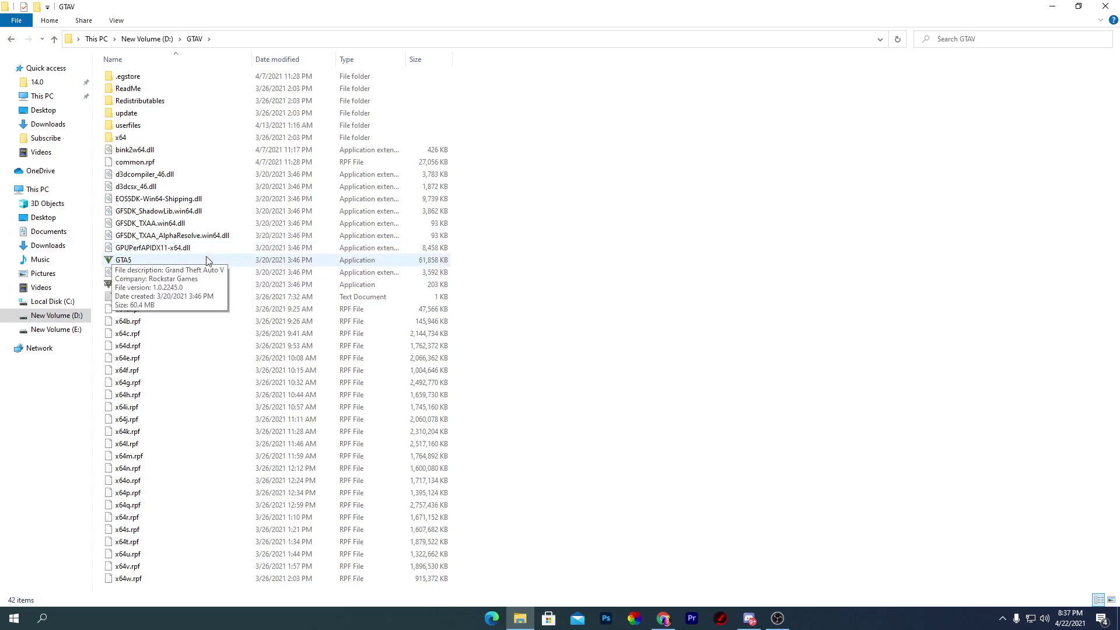
{"action": "right_click", "coordinate": [126, 260]}
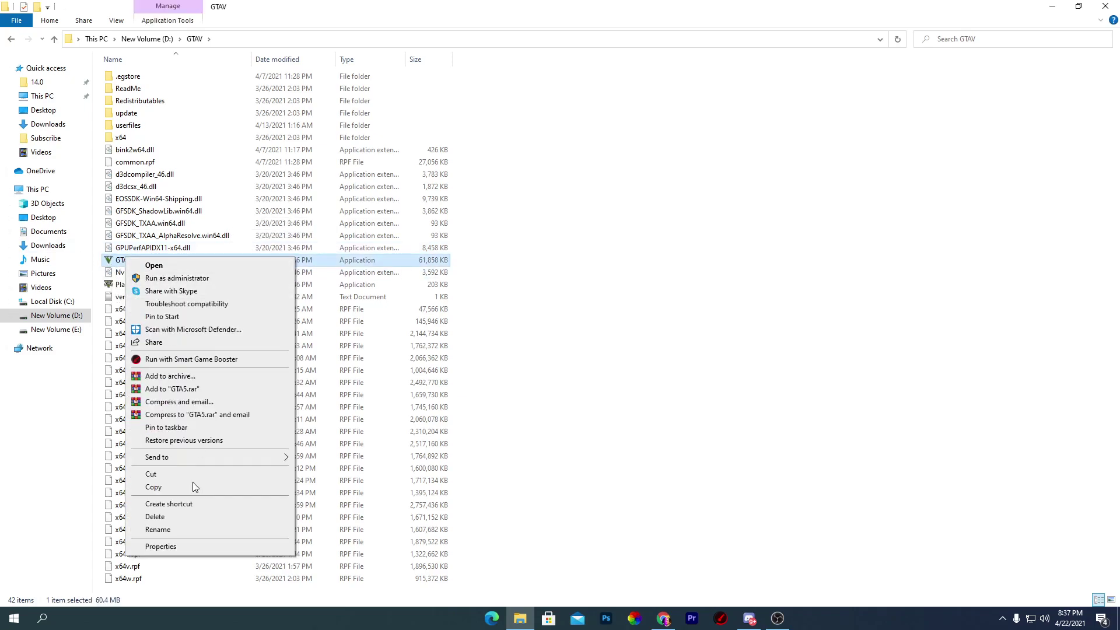
{"action": "left_click", "coordinate": [173, 544]}
{"action": "left_click", "coordinate": [233, 295]}
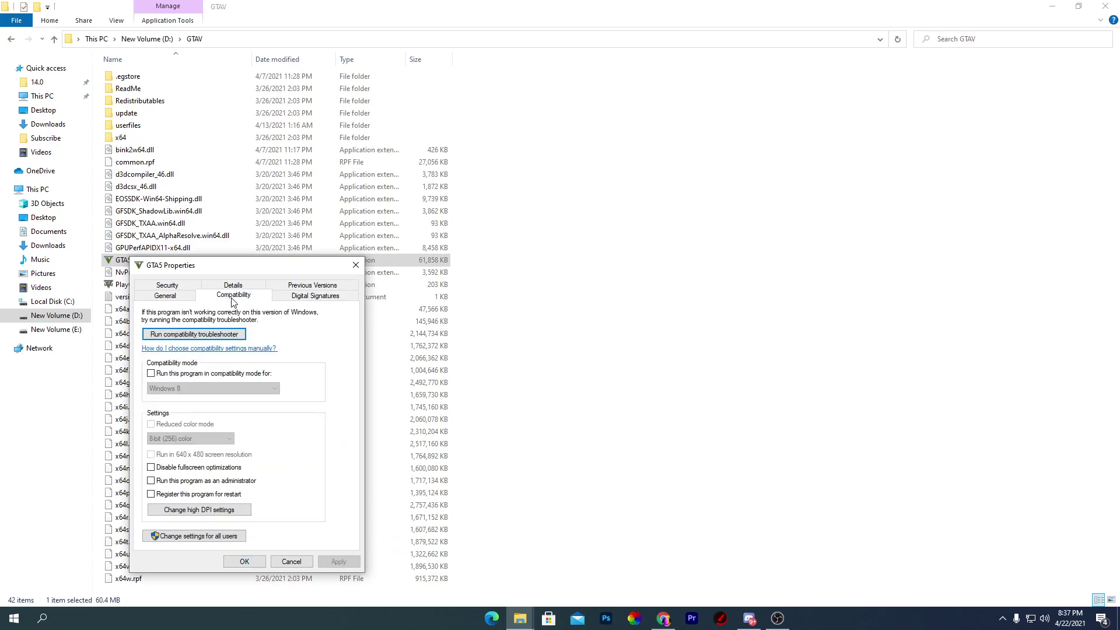
{"action": "left_click_drag", "start_coordinate": [243, 268], "coordinate": [394, 150]}
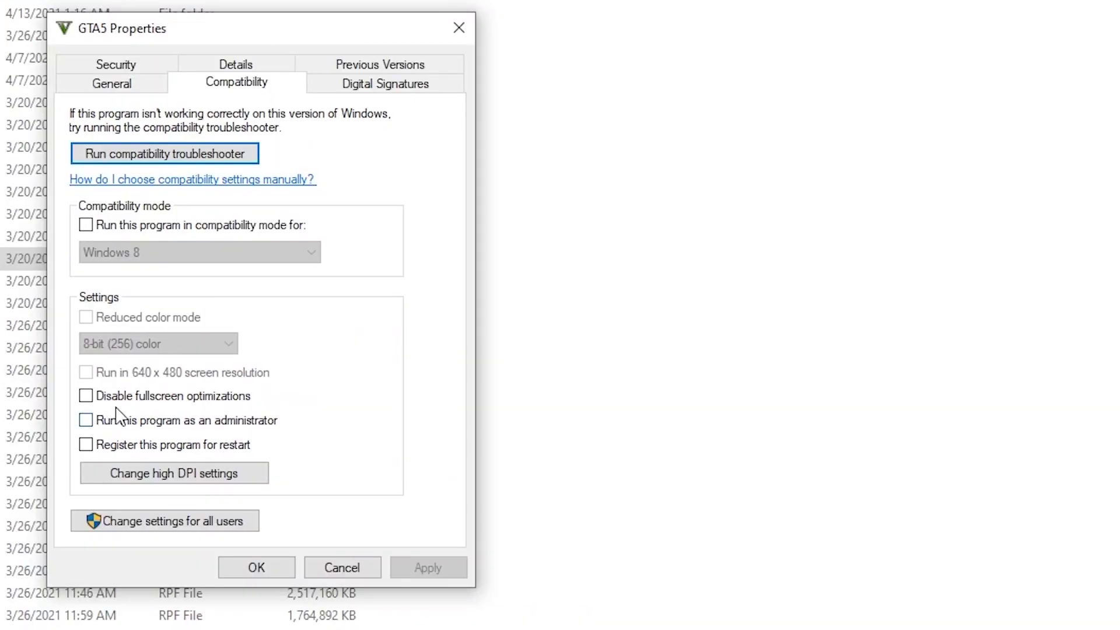
Disable fullscreen optimizations and override high DPI scaling for GTA5, then apply and confirm.
{"action": "left_click", "coordinate": [329, 336]}
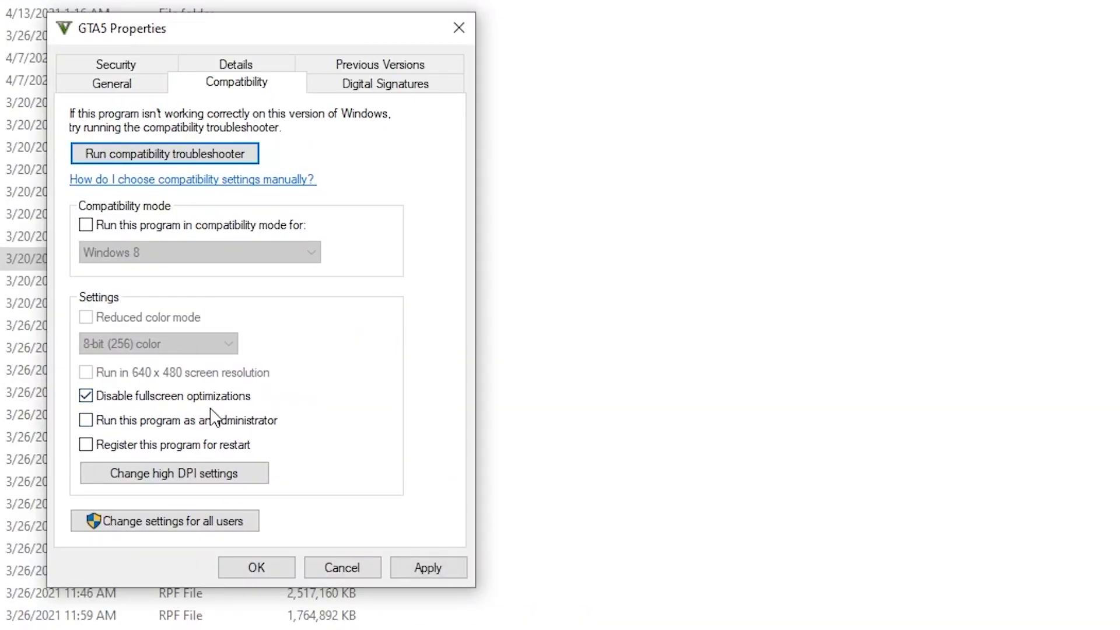
{"action": "left_click", "coordinate": [196, 473]}
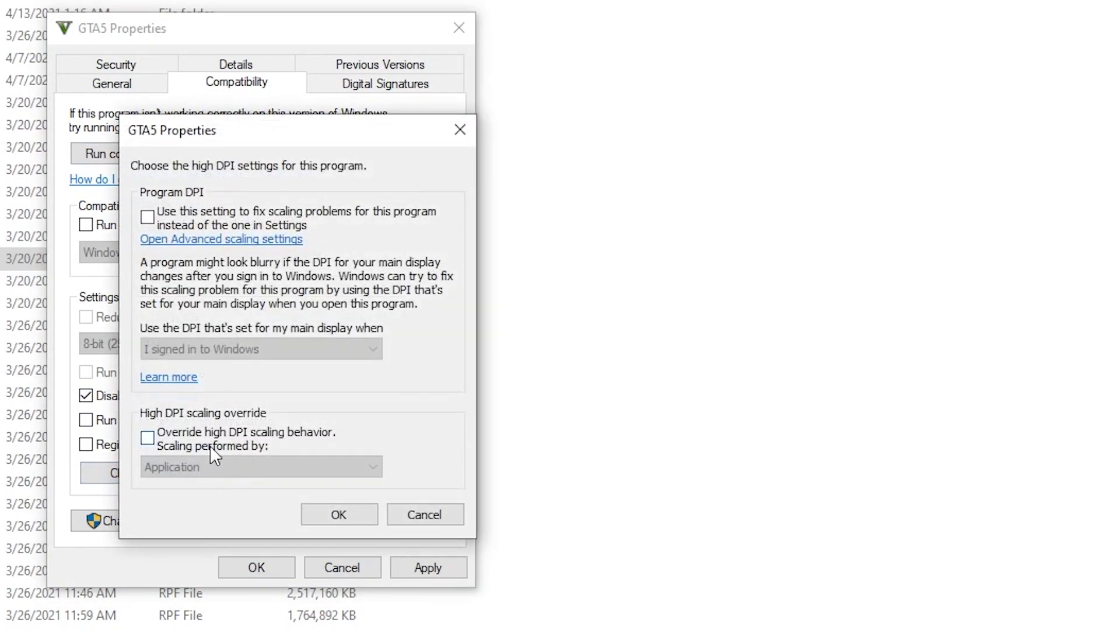
{"action": "left_click", "coordinate": [170, 436]}
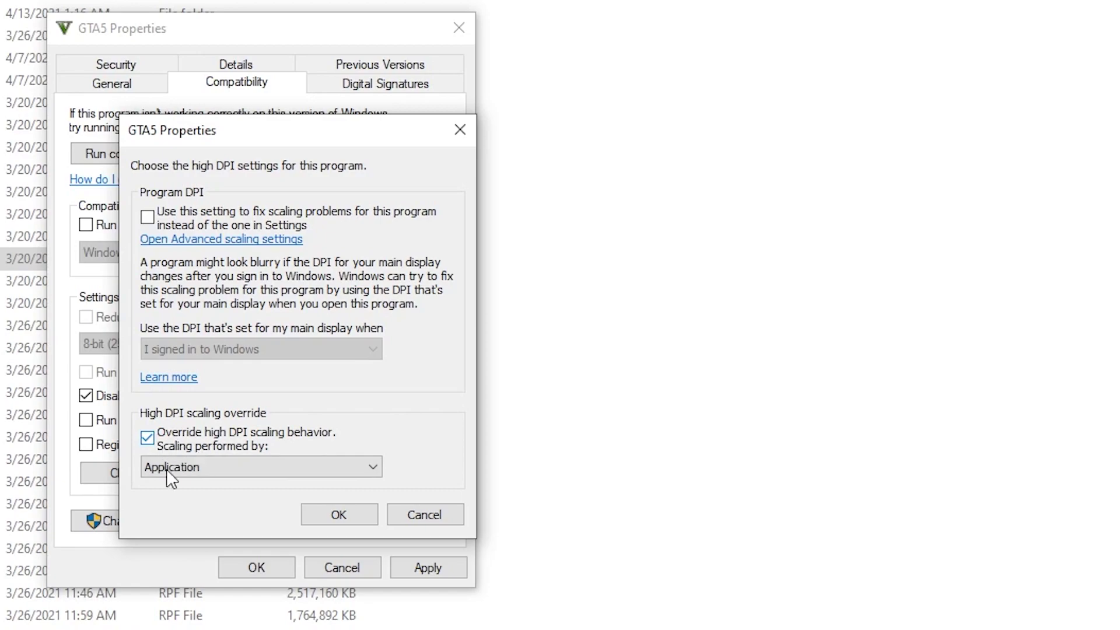
{"action": "left_click", "coordinate": [330, 517]}
{"action": "left_click", "coordinate": [413, 569]}
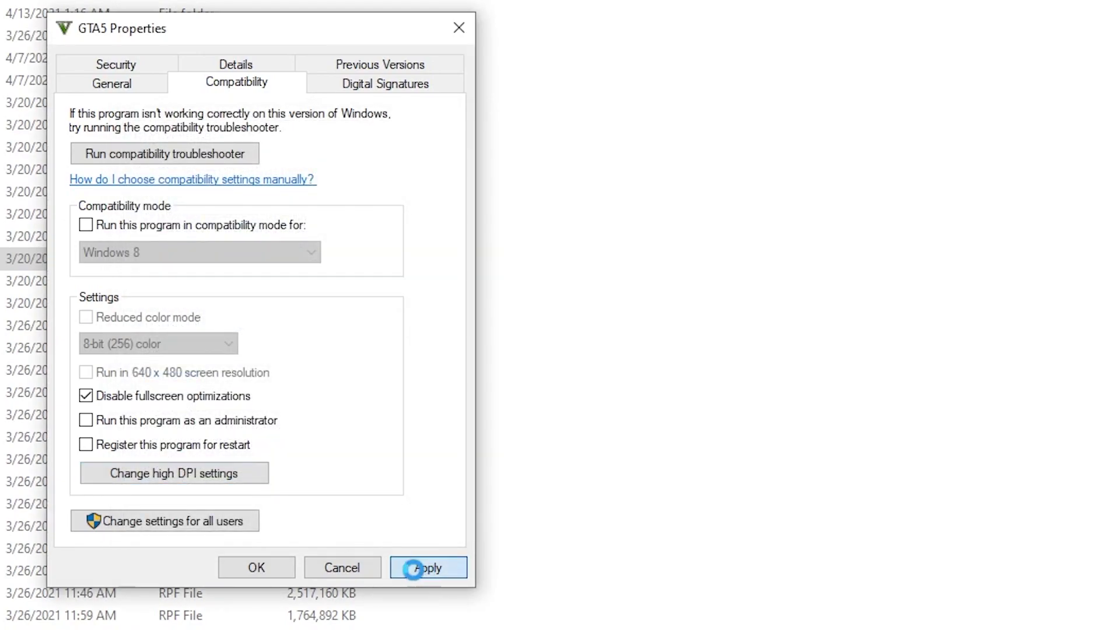
{"action": "left_click", "coordinate": [275, 575]}
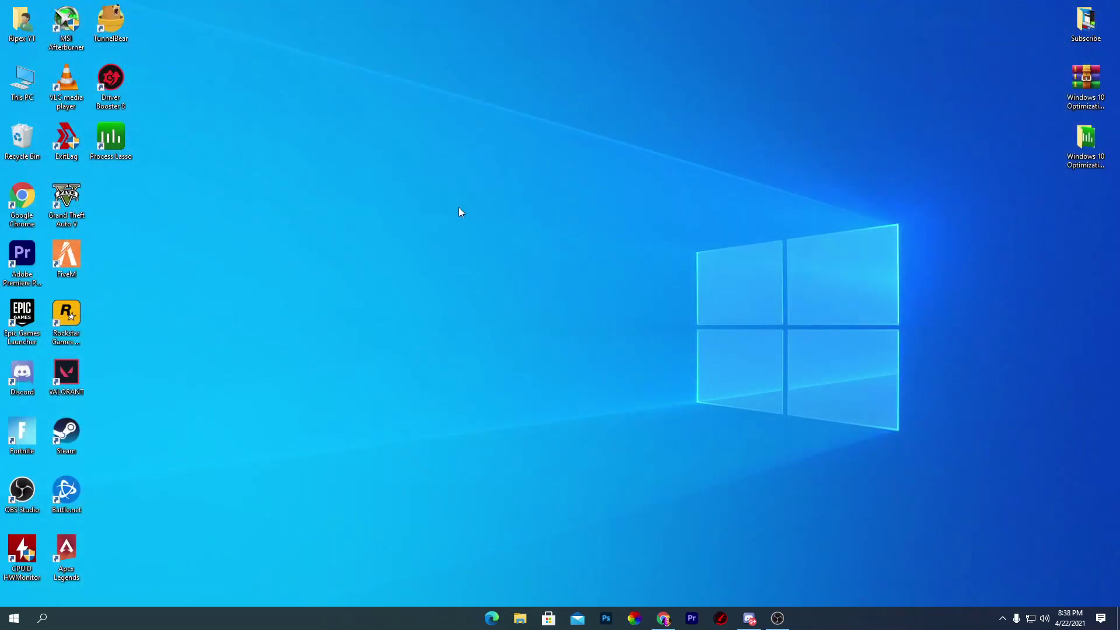